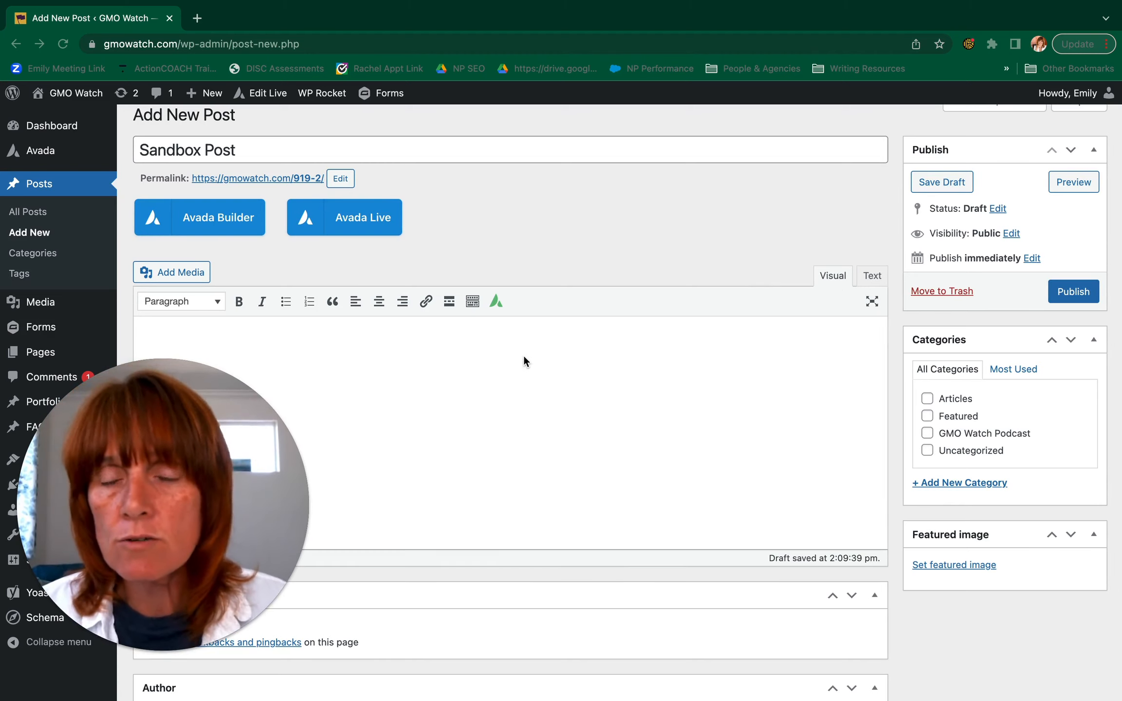
- Write "This is my link!" in the body of the Sandbox Post
click(510, 348)
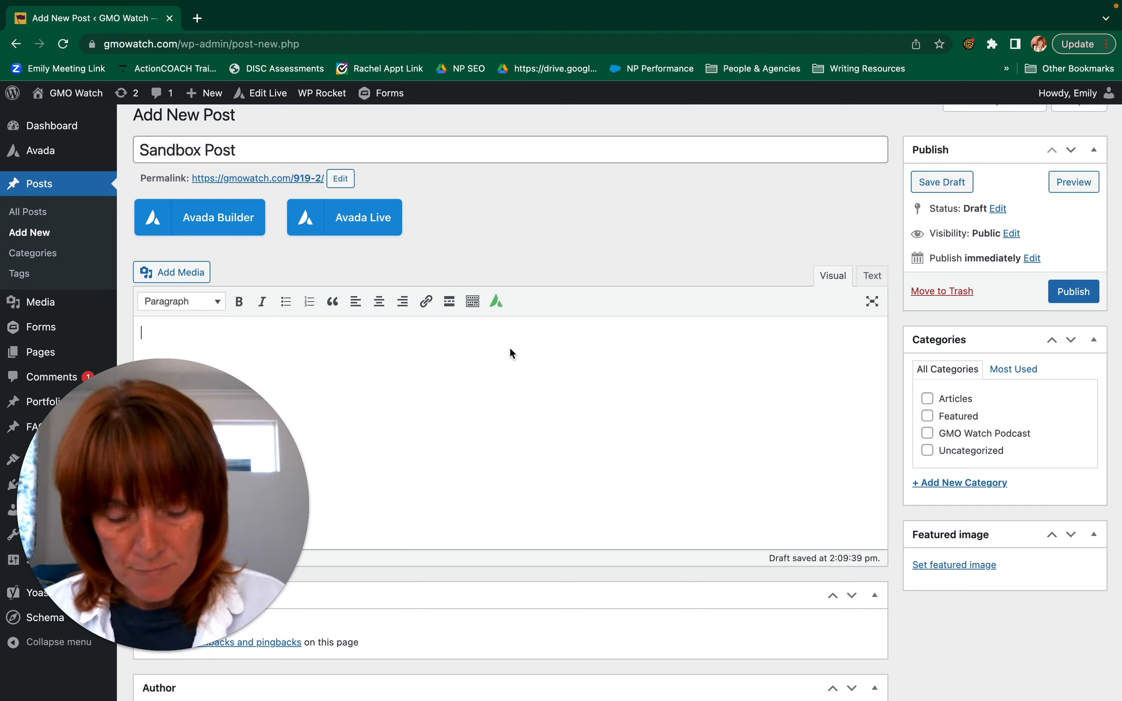
text(This is my link!)
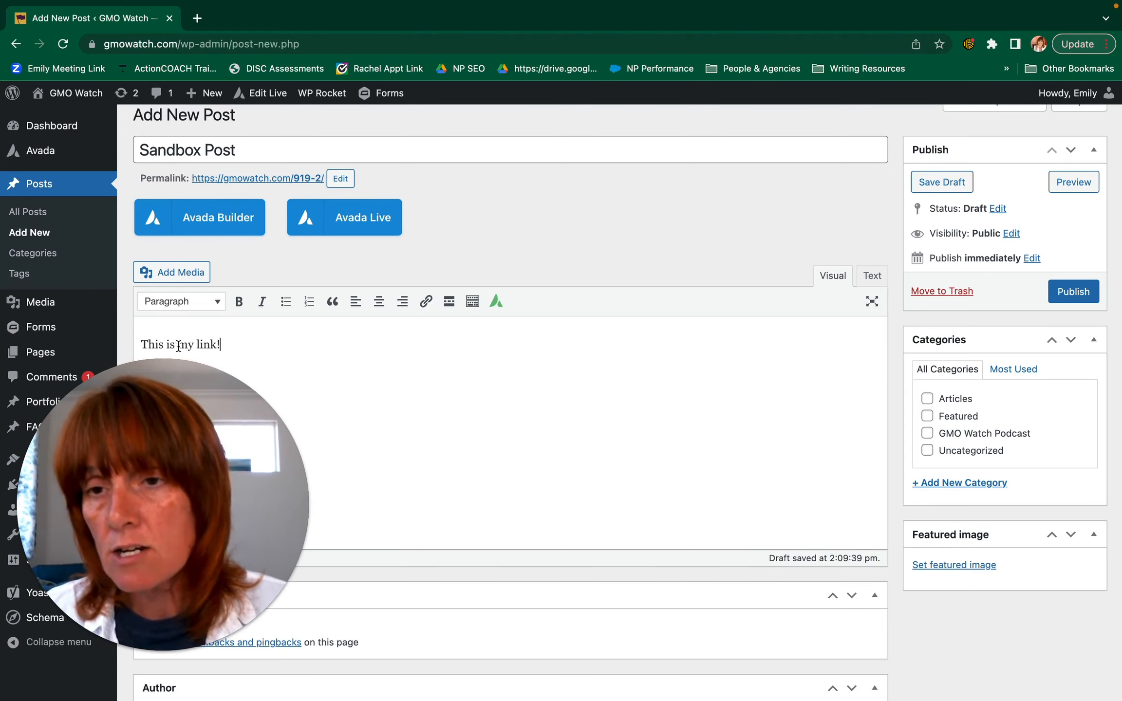
drag(179, 347, 210, 346)
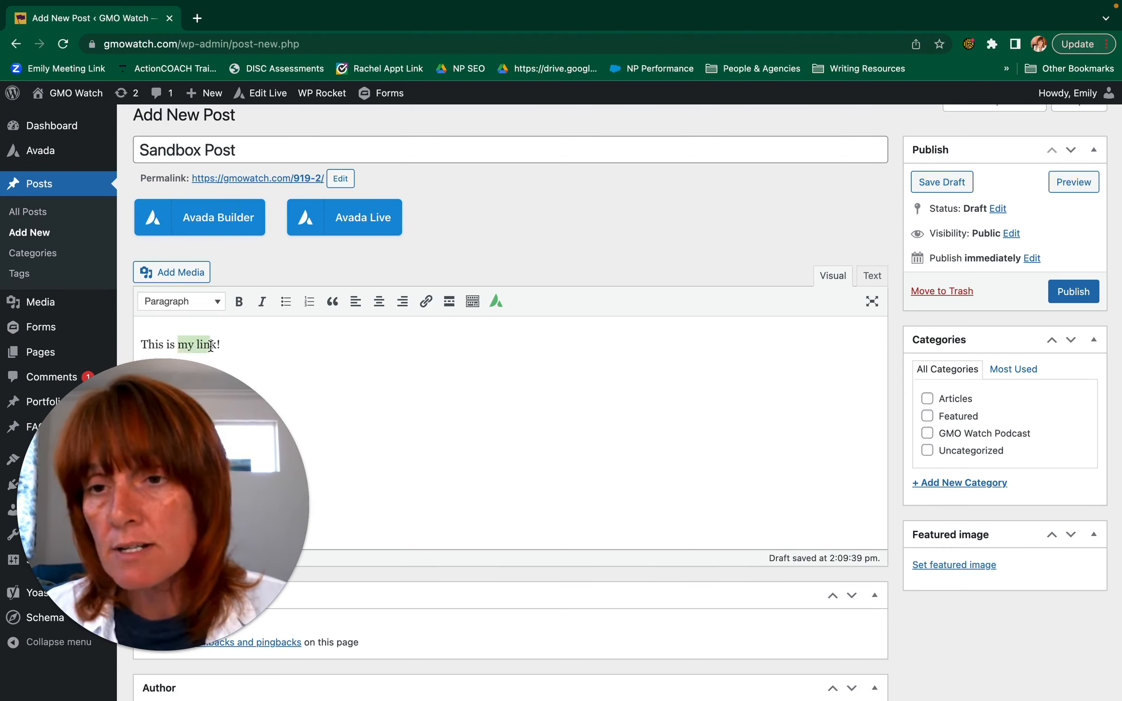
click(426, 303)
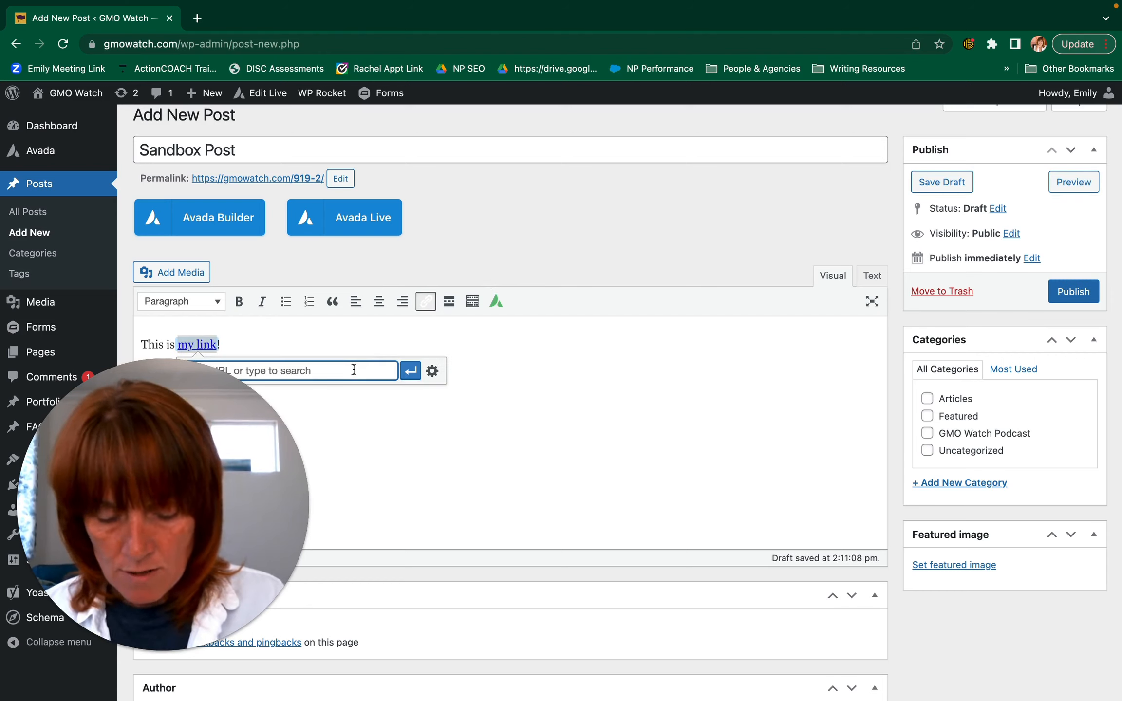
text(h)
scroll(528, 376, down, 3)
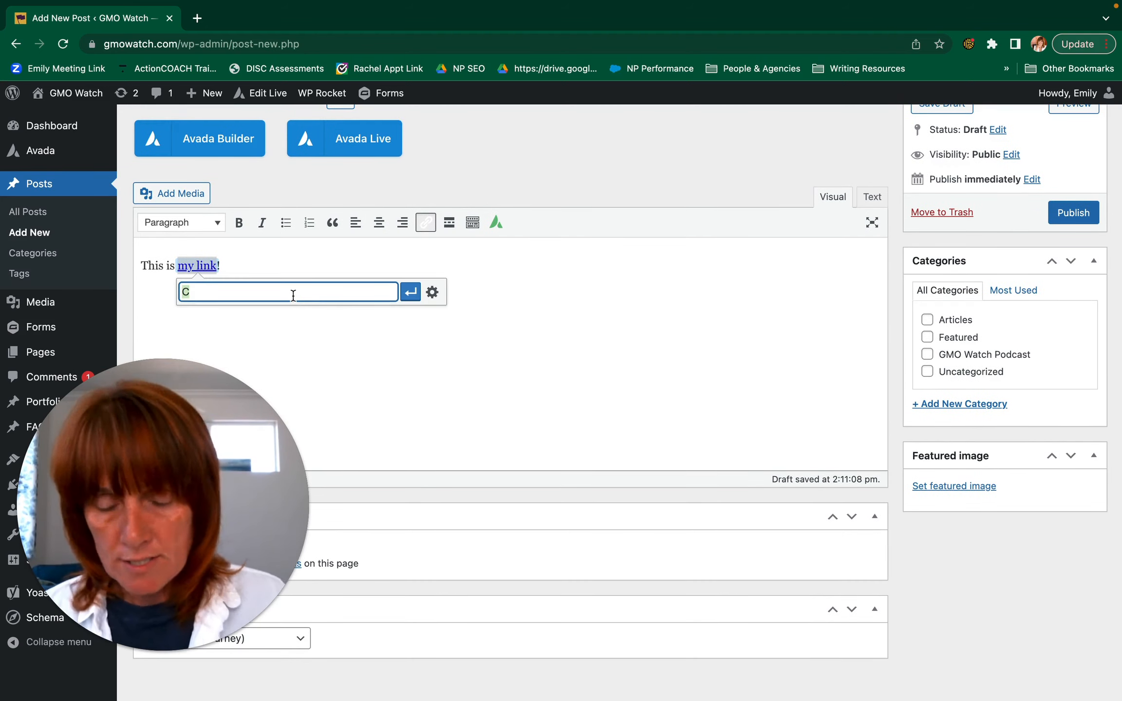
text(Contact)
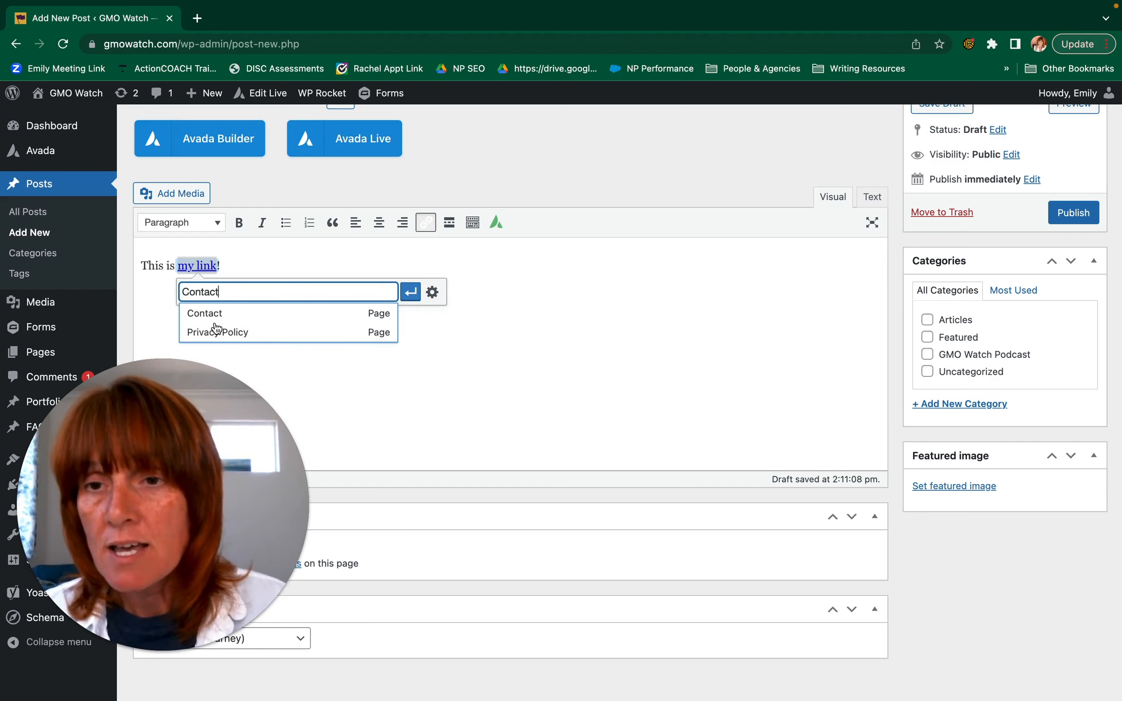
click(200, 314)
scroll(202, 316, down, 1)
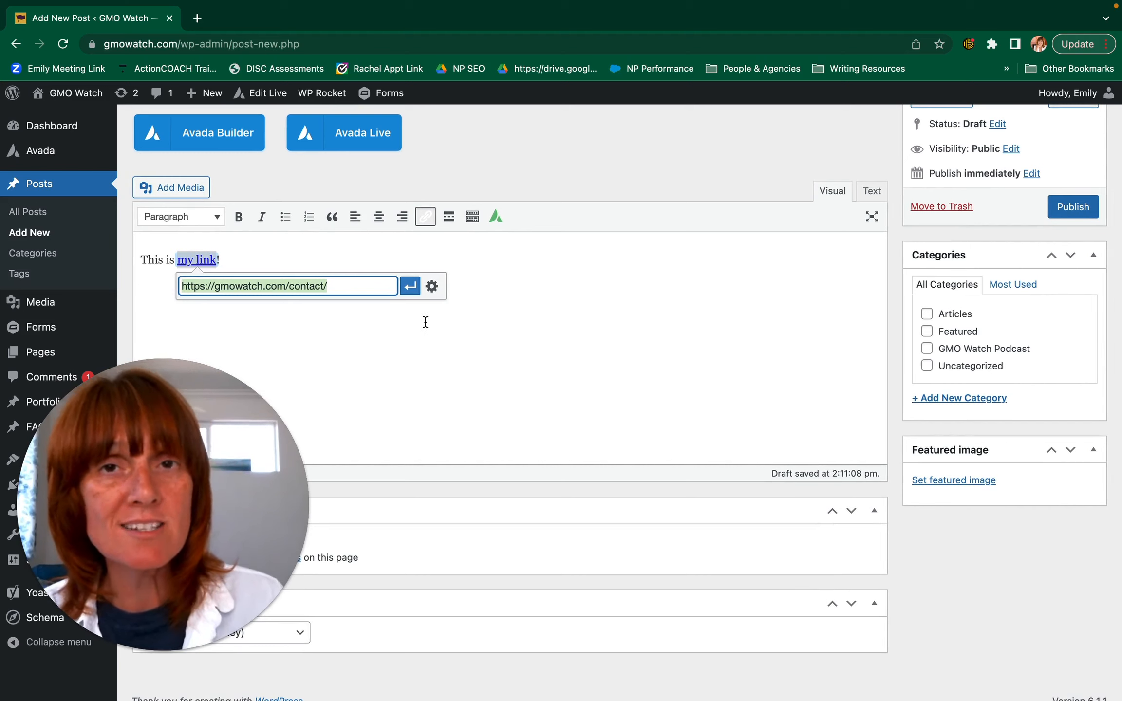
scroll(424, 322, up, 1)
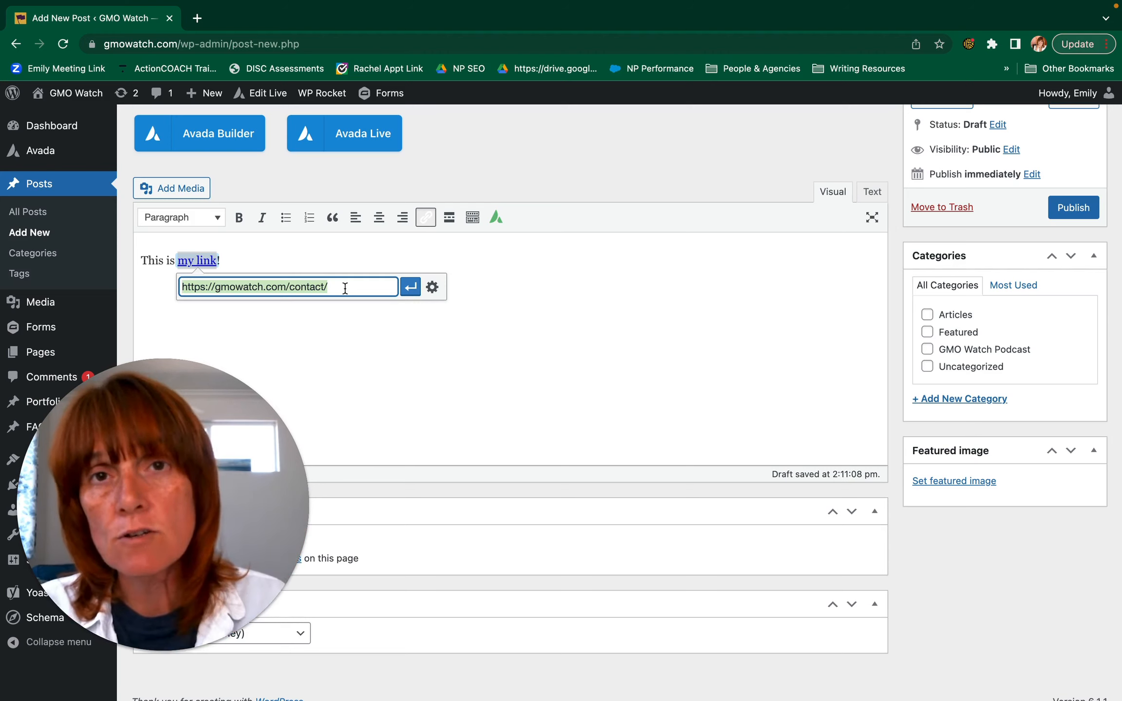
click(480, 292)
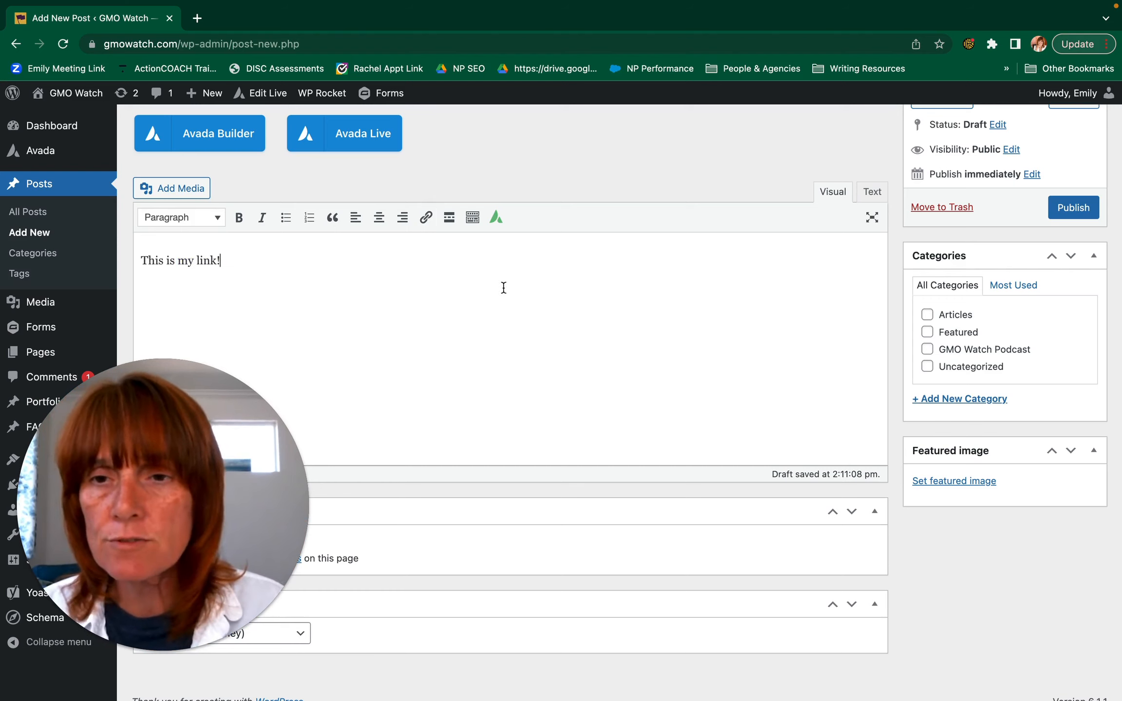
- Link the words "my link!" to the site's existing Contact page, found by searching "conta", and apply the link
drag(177, 262, 220, 262)
click(422, 223)
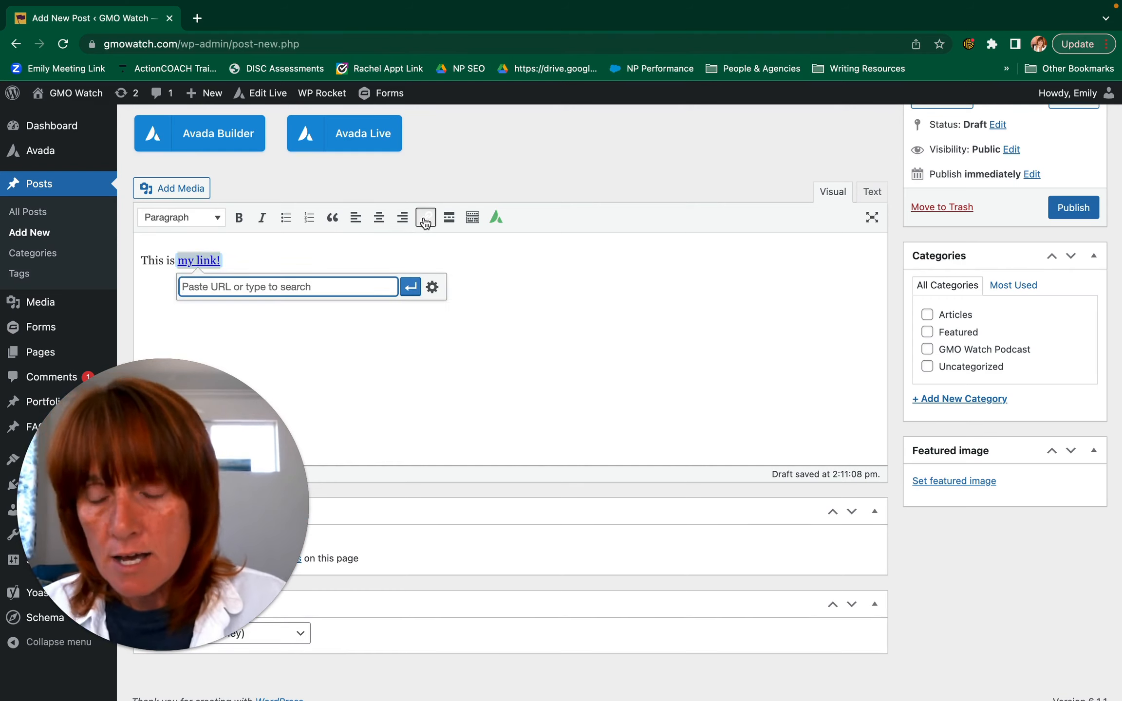
text(conta)
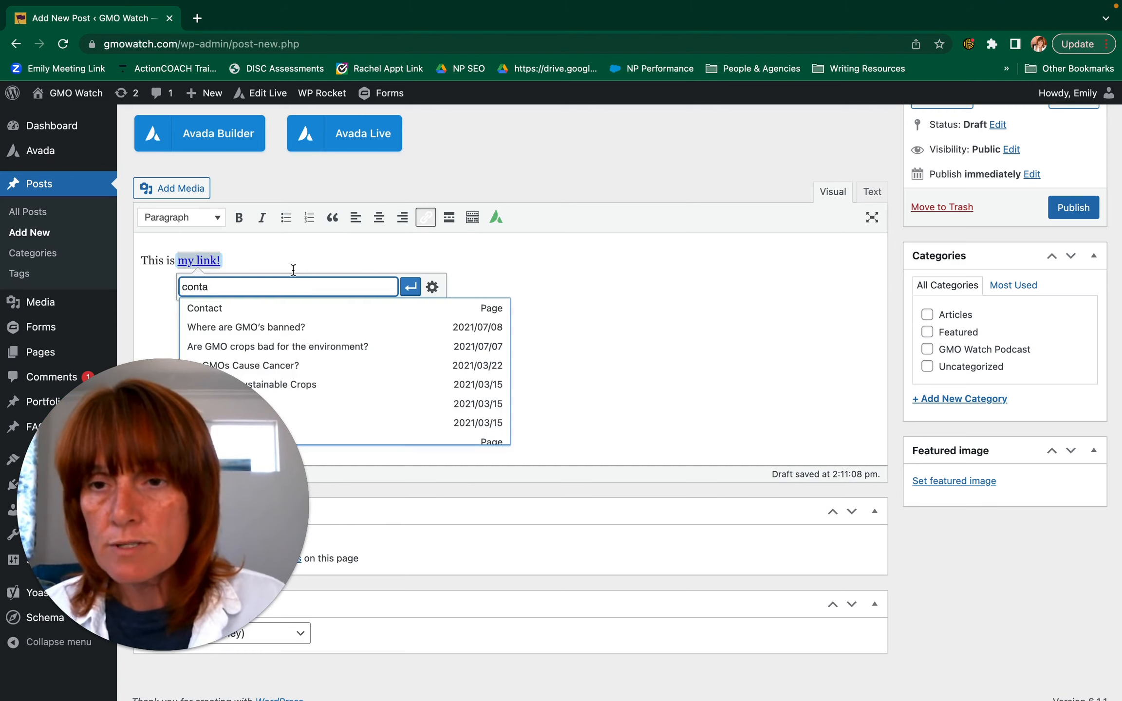
click(219, 309)
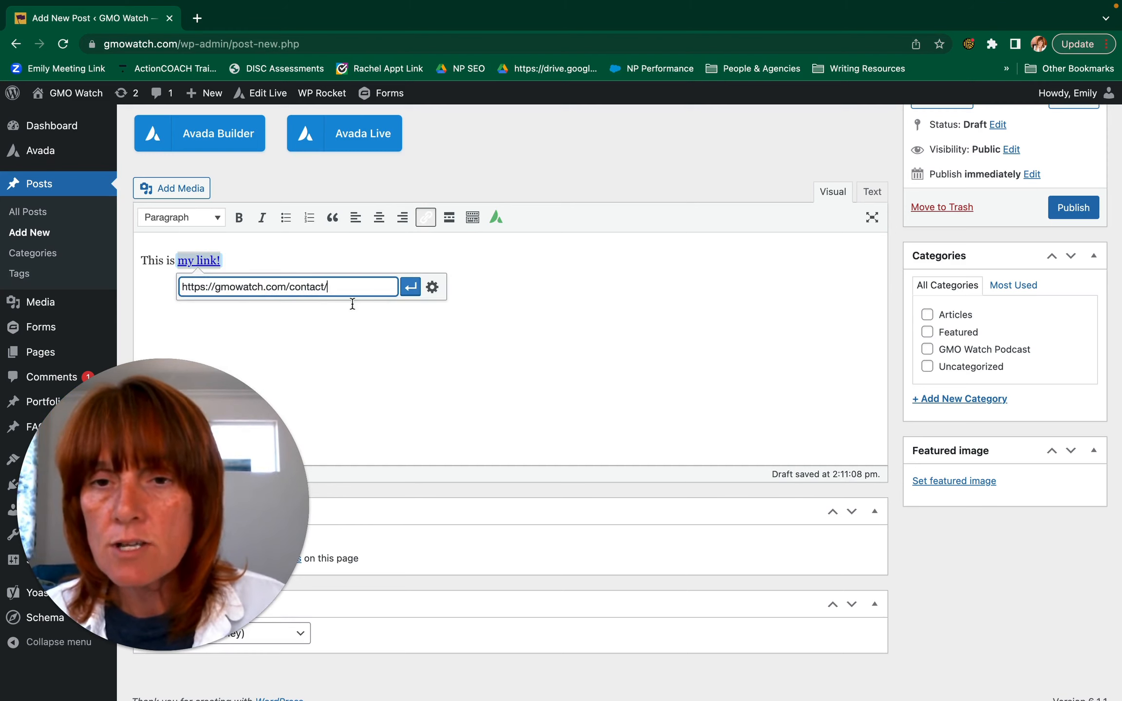
click(406, 287)
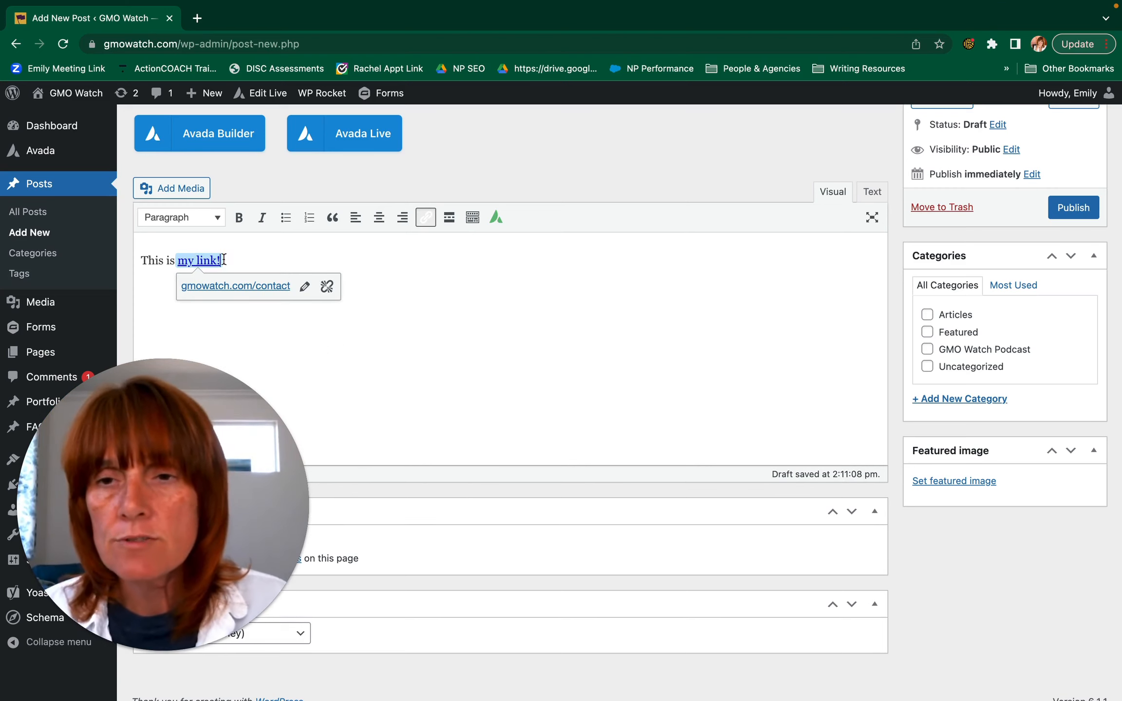
- Edit the "my link!" link's settings so it opens in a new tab, and update it
click(304, 288)
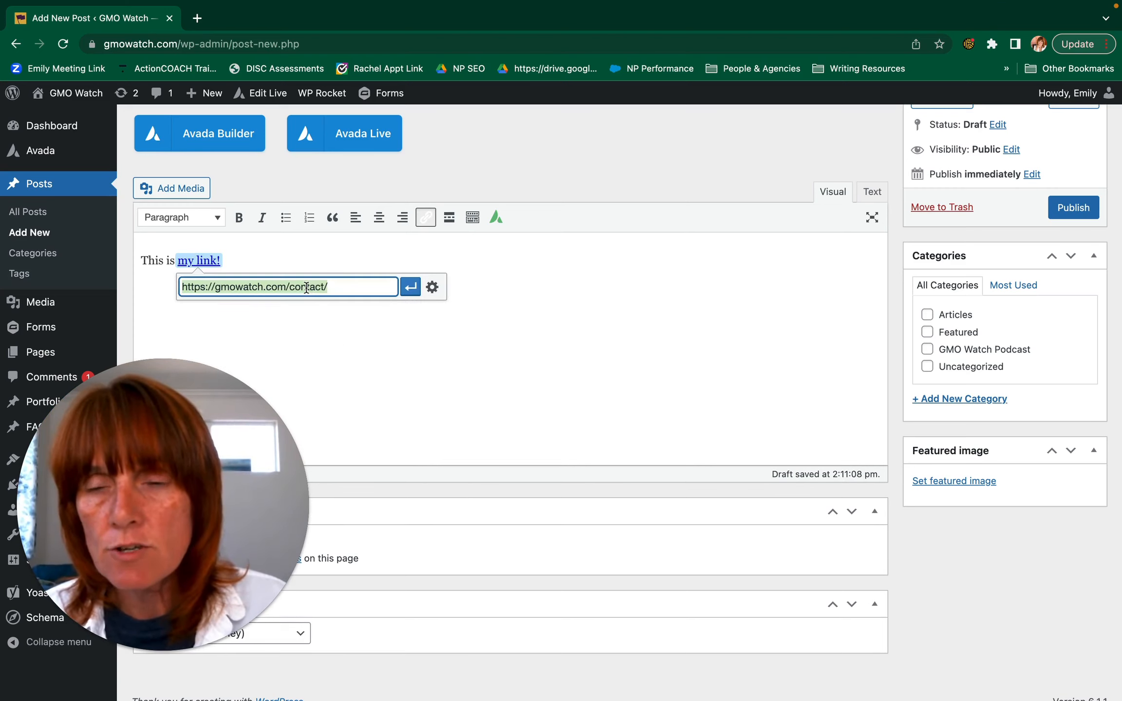
click(433, 290)
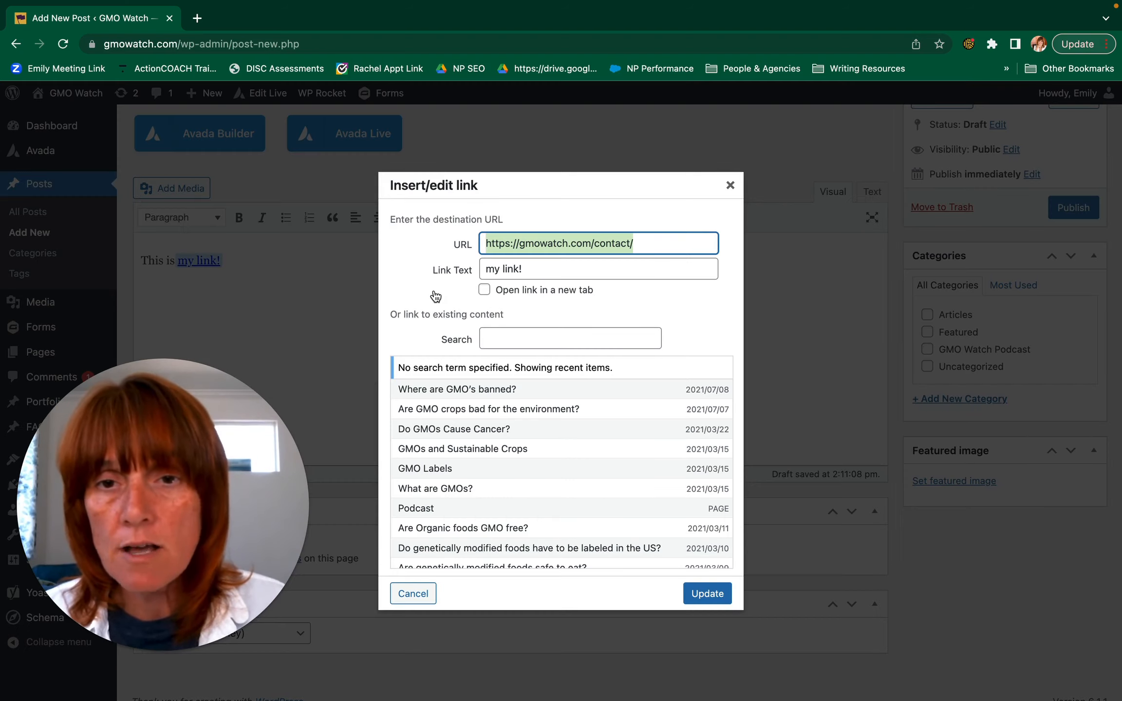
click(485, 291)
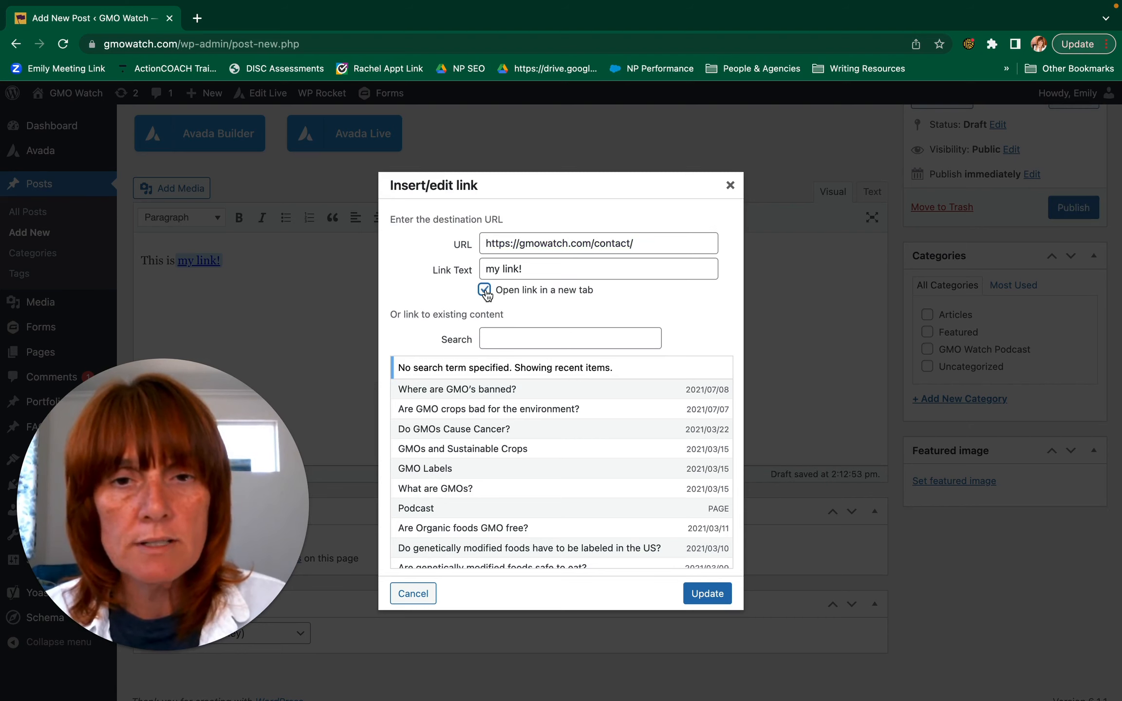
click(706, 594)
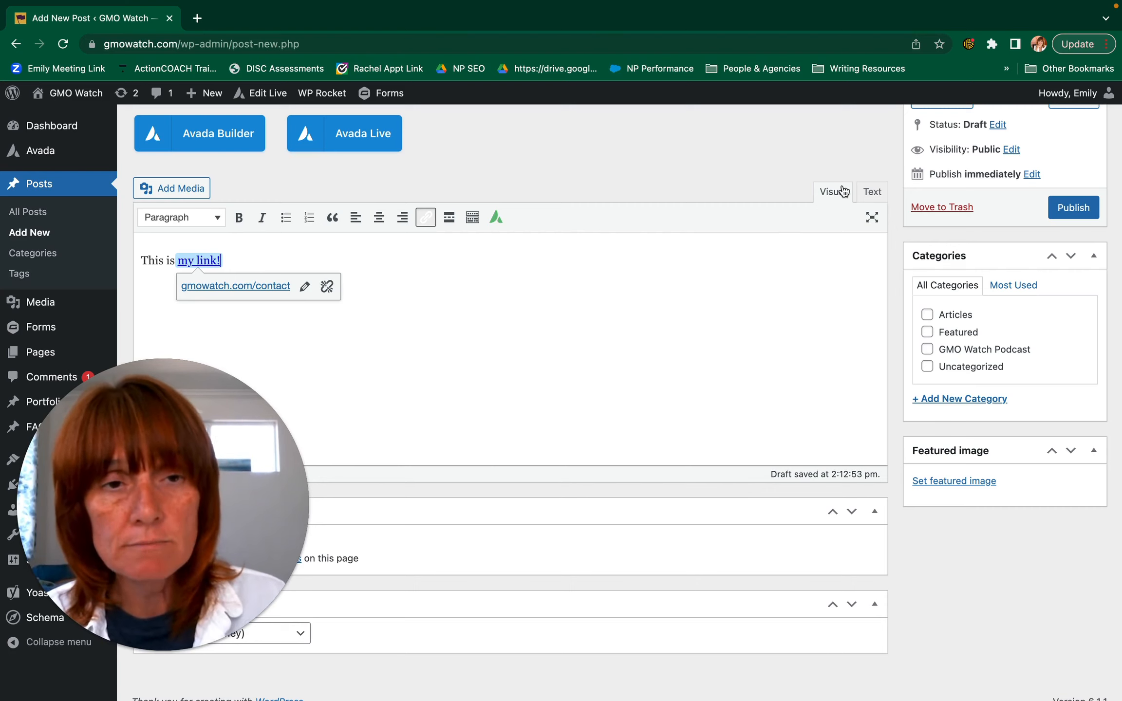
- Examine the link's HTML markup in the post's code view, comparing it with the visual view, and return to the visual view
click(867, 199)
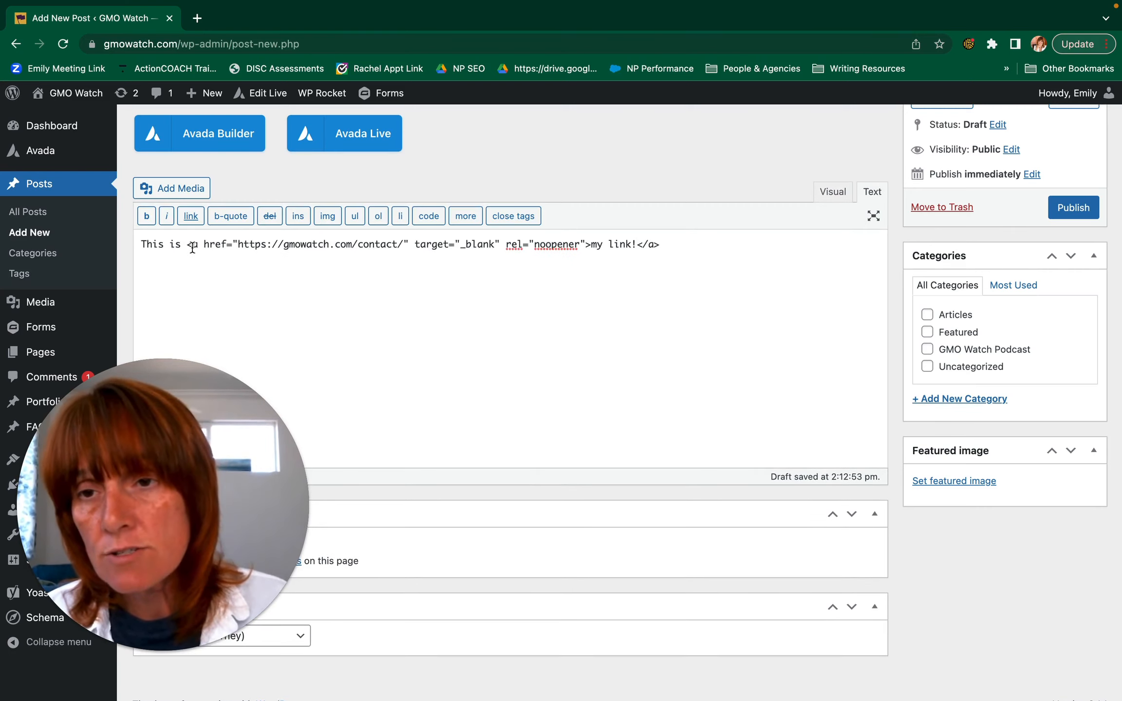
drag(187, 245, 661, 248)
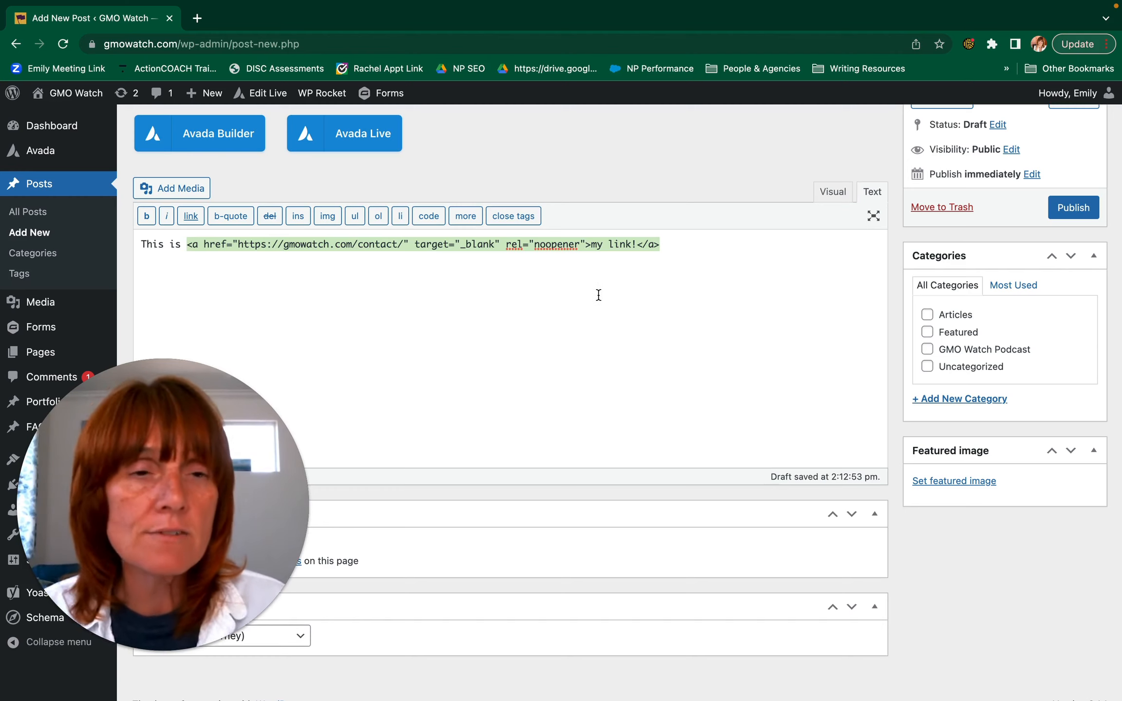
click(833, 192)
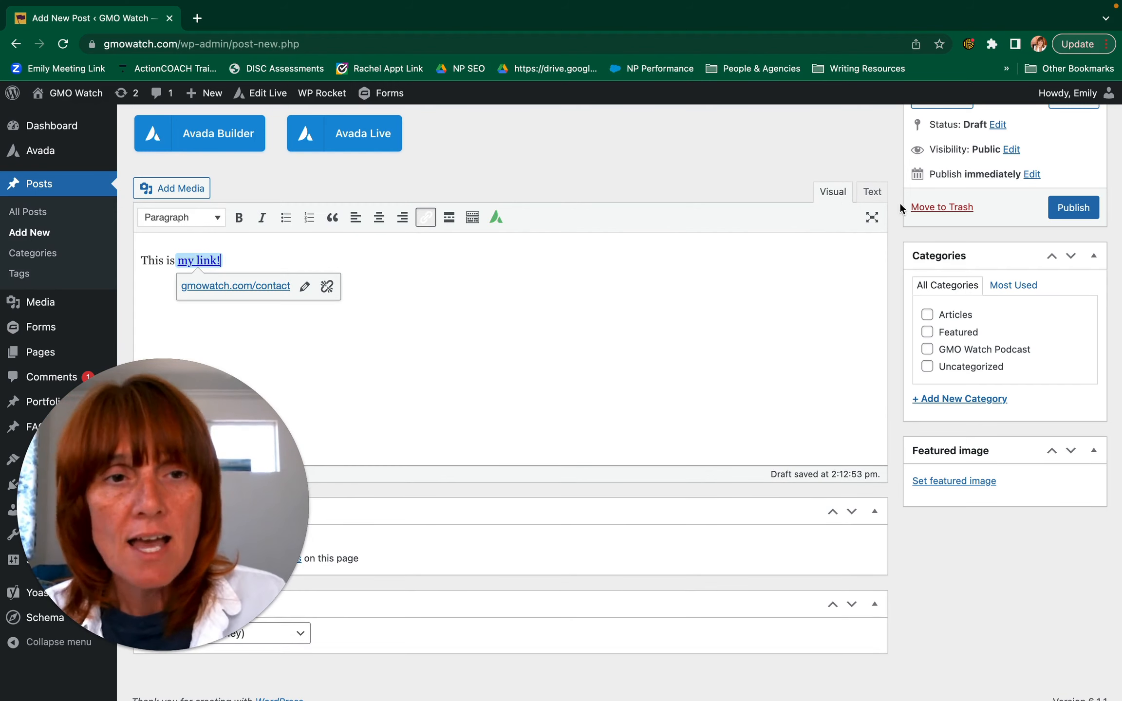
click(872, 192)
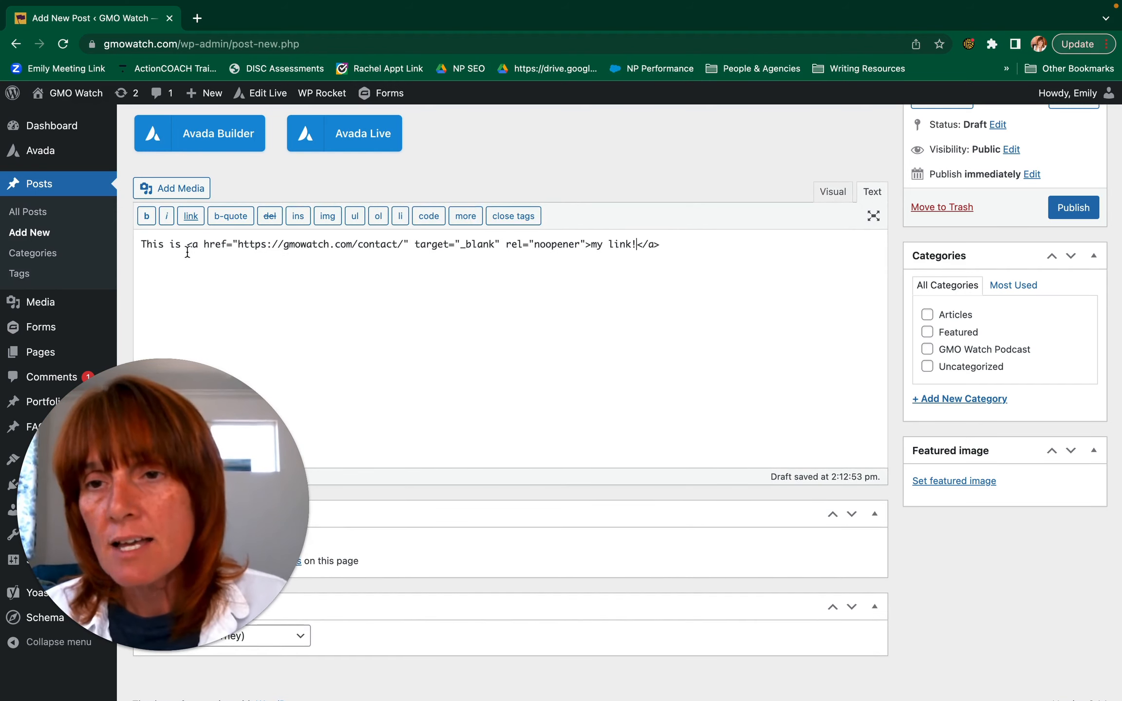
drag(188, 244, 498, 258)
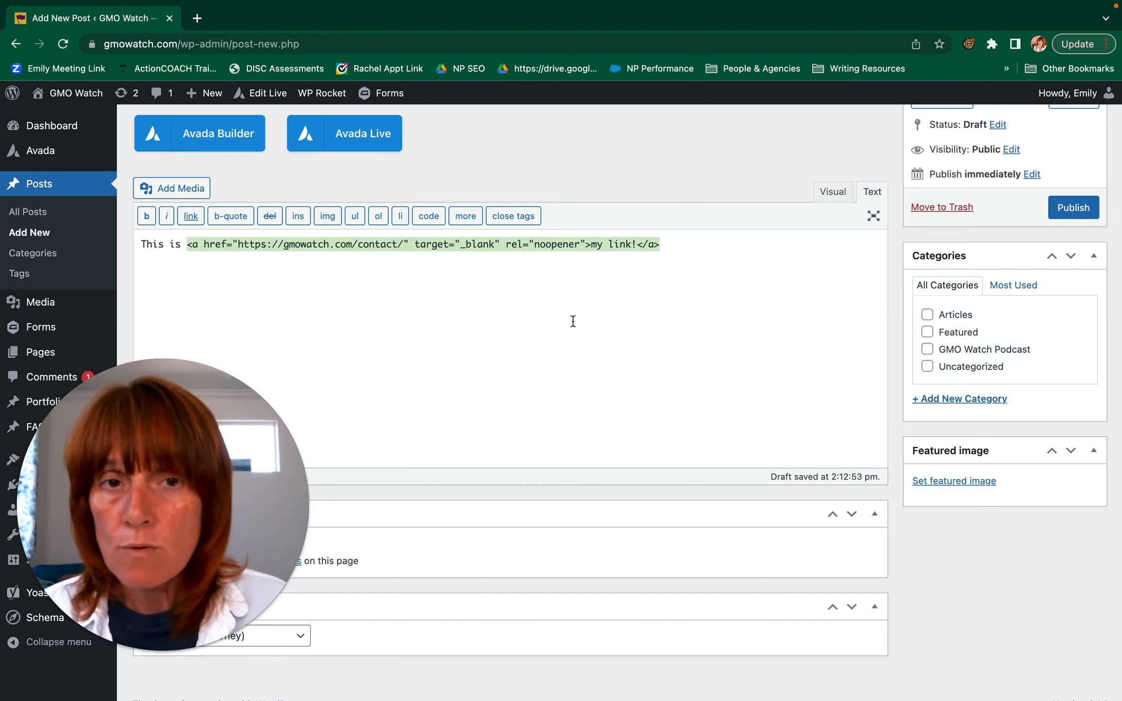
scroll(573, 321, up, 3)
drag(249, 167, 135, 158)
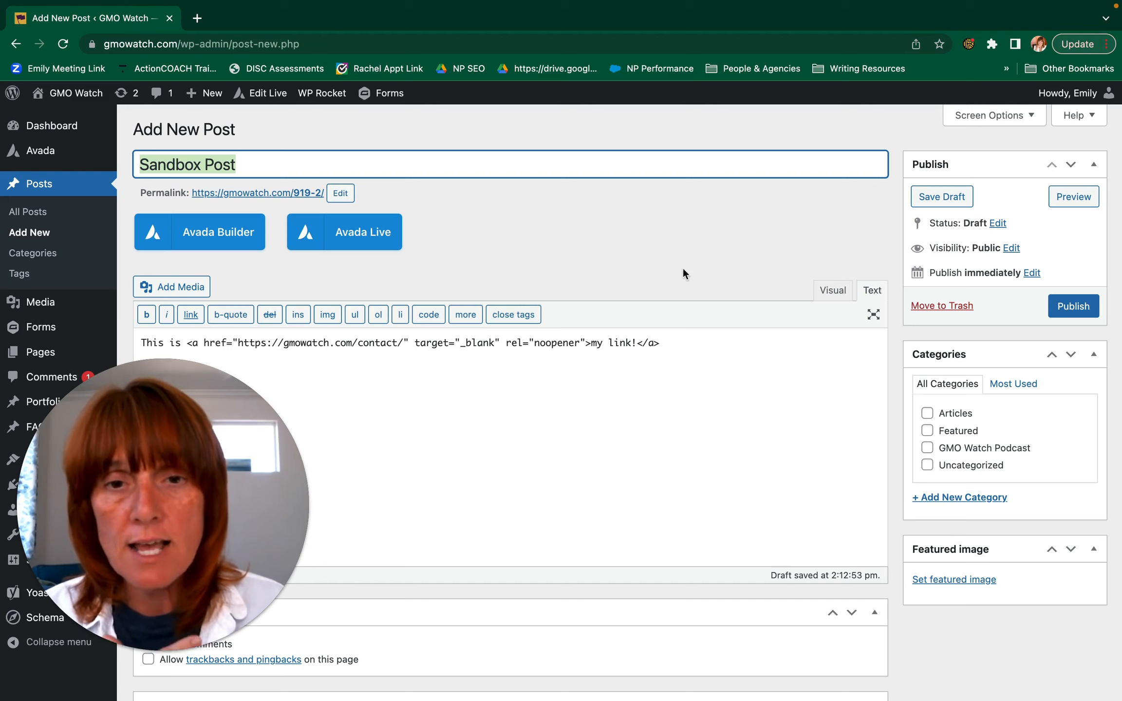
click(833, 292)
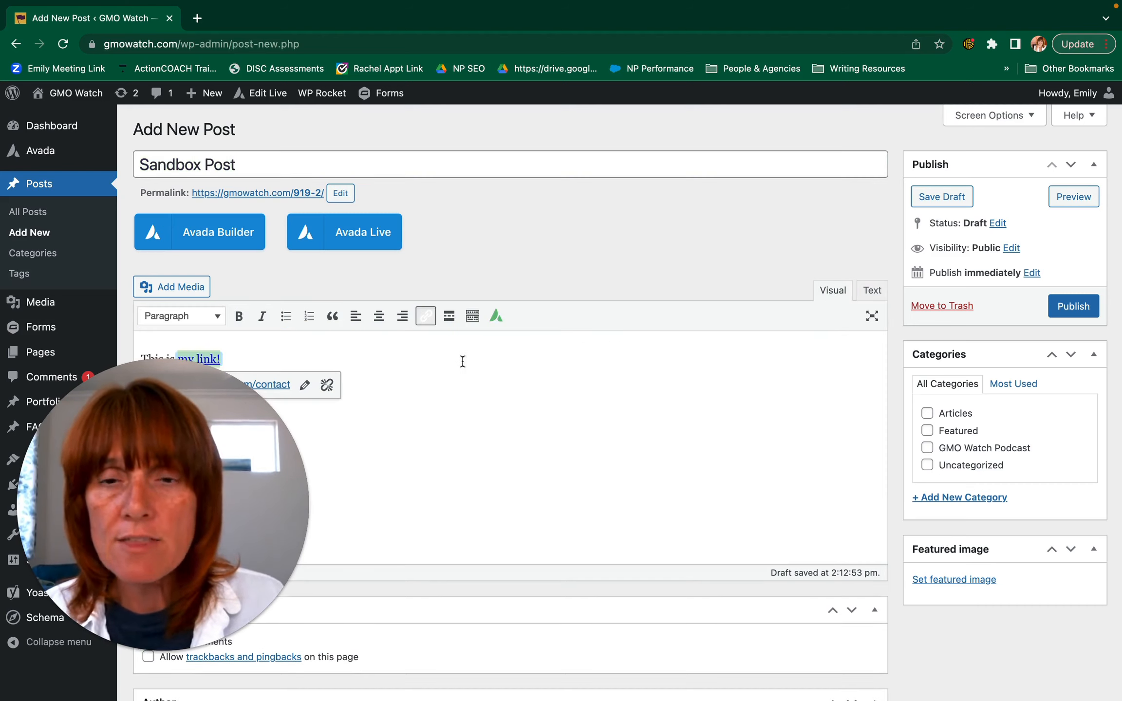
- Go to the site's Menus management page under Appearance, leaving the unsaved post
scroll(465, 363, down, 2)
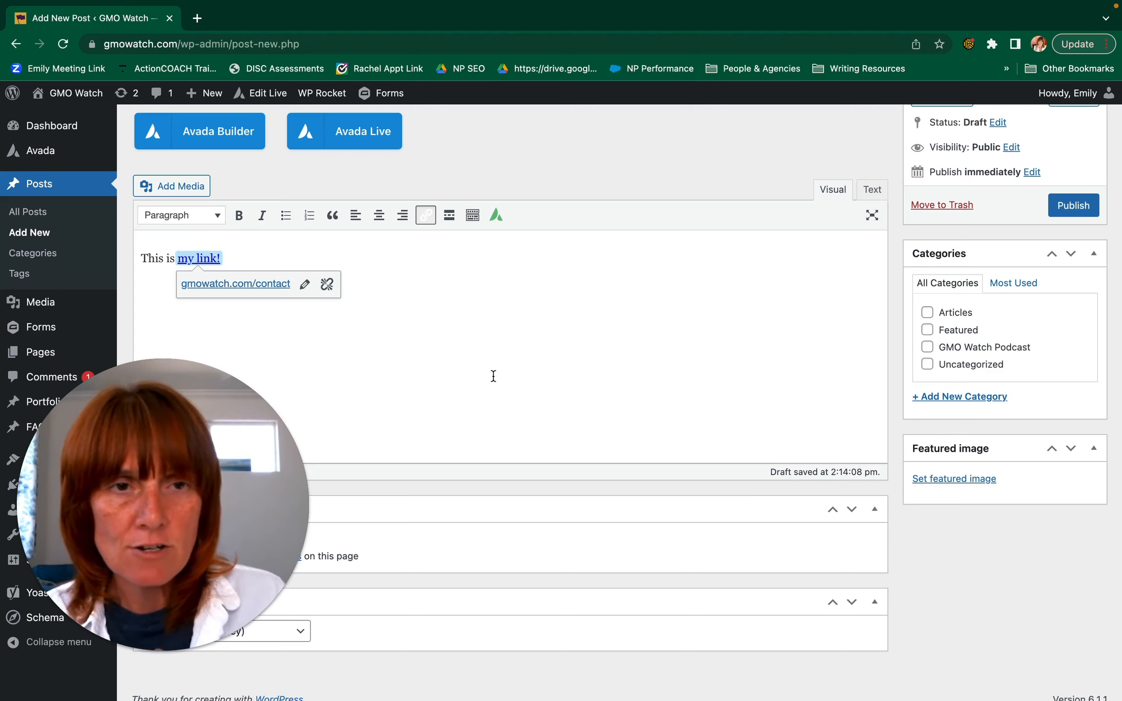
scroll(719, 278, up, 1)
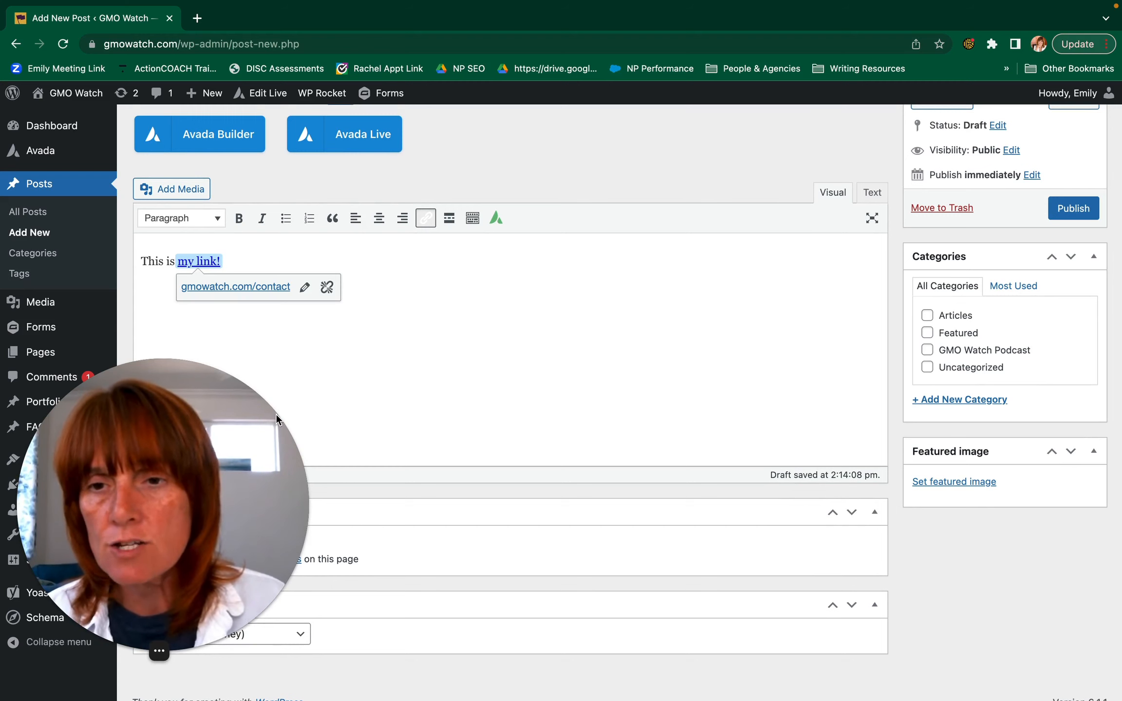
drag(168, 430, 447, 415)
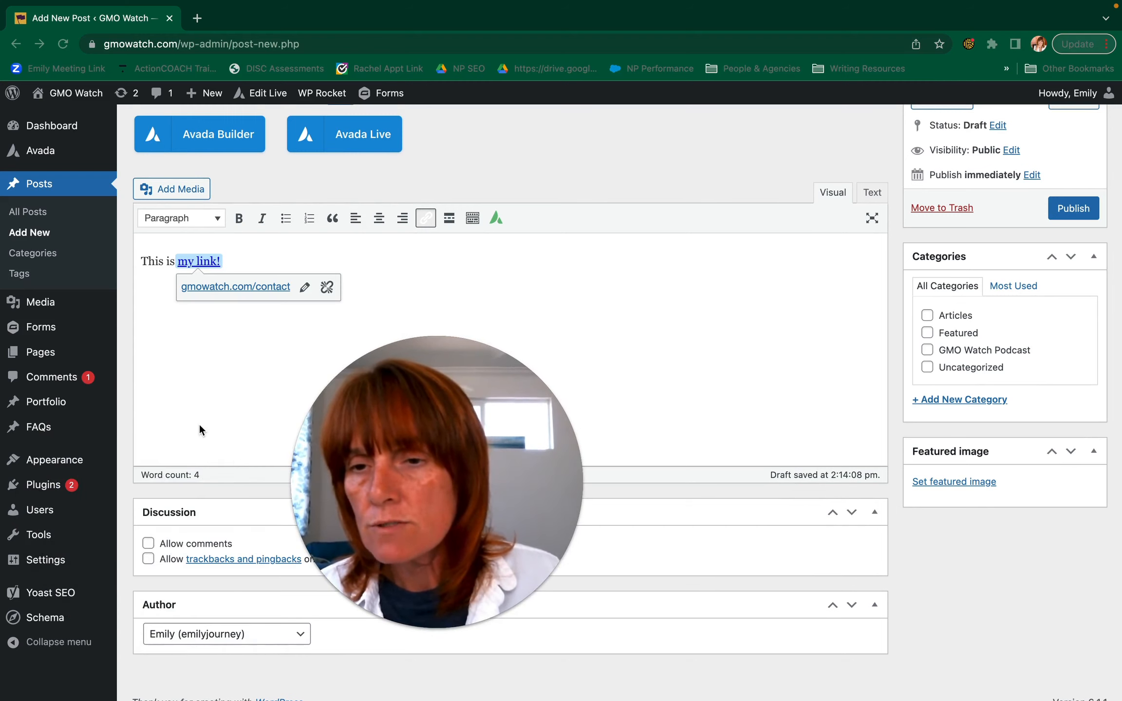
mouse_move(53, 468)
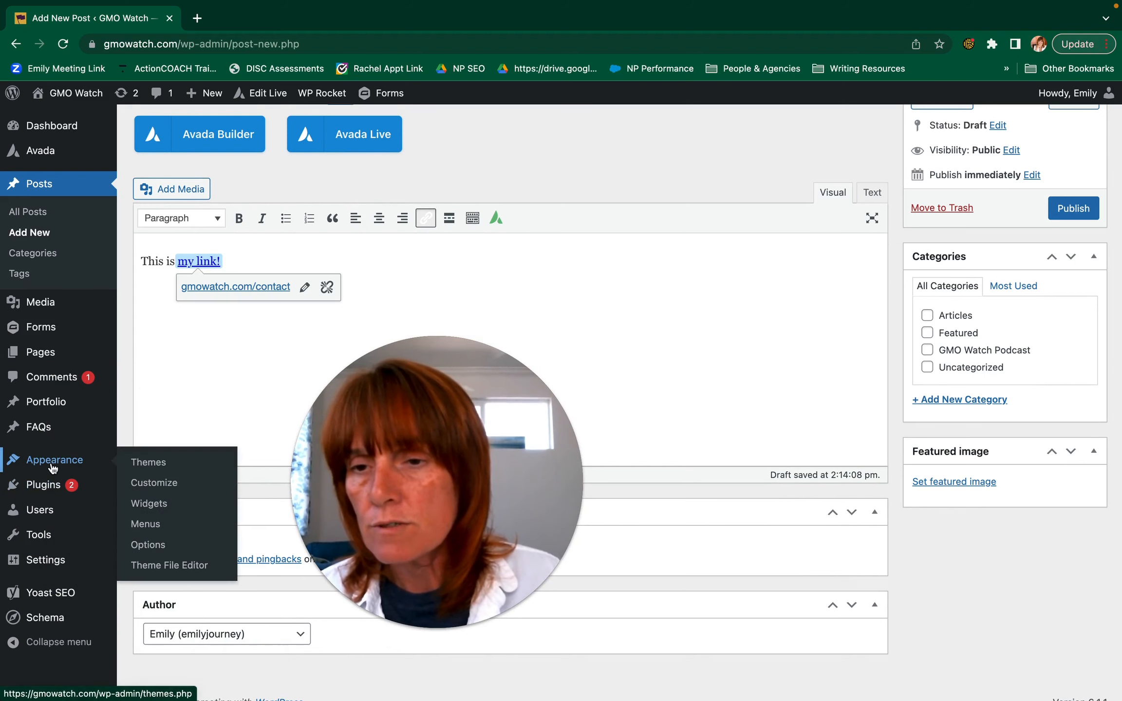
click(155, 527)
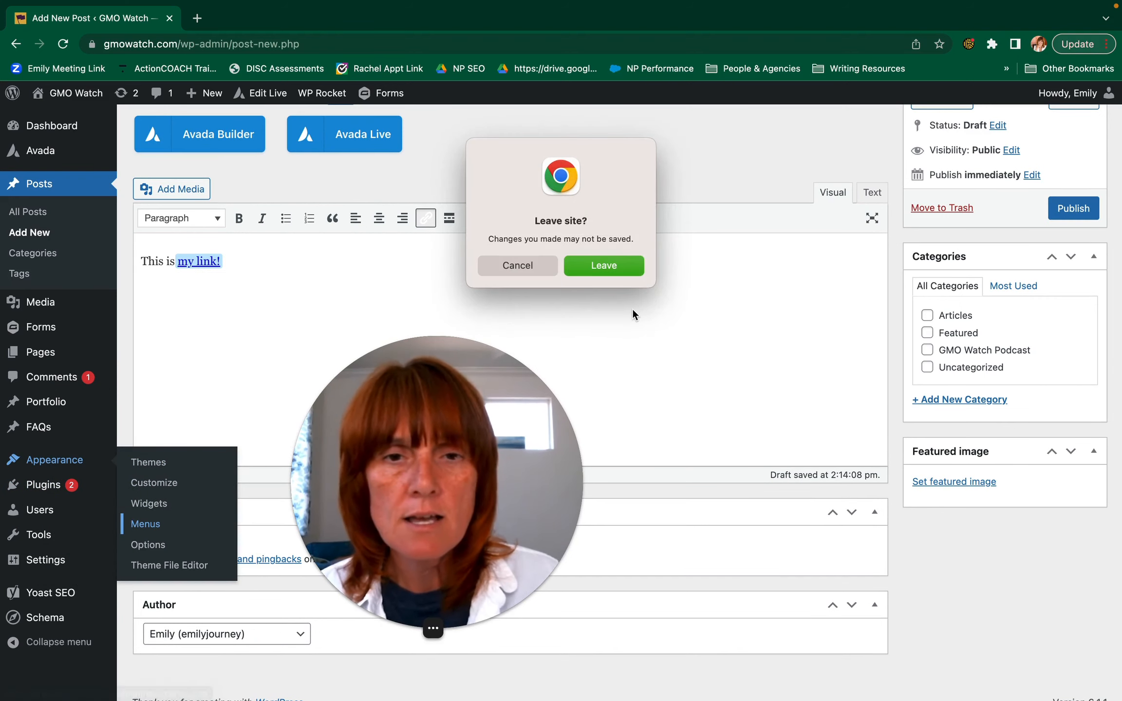
click(603, 265)
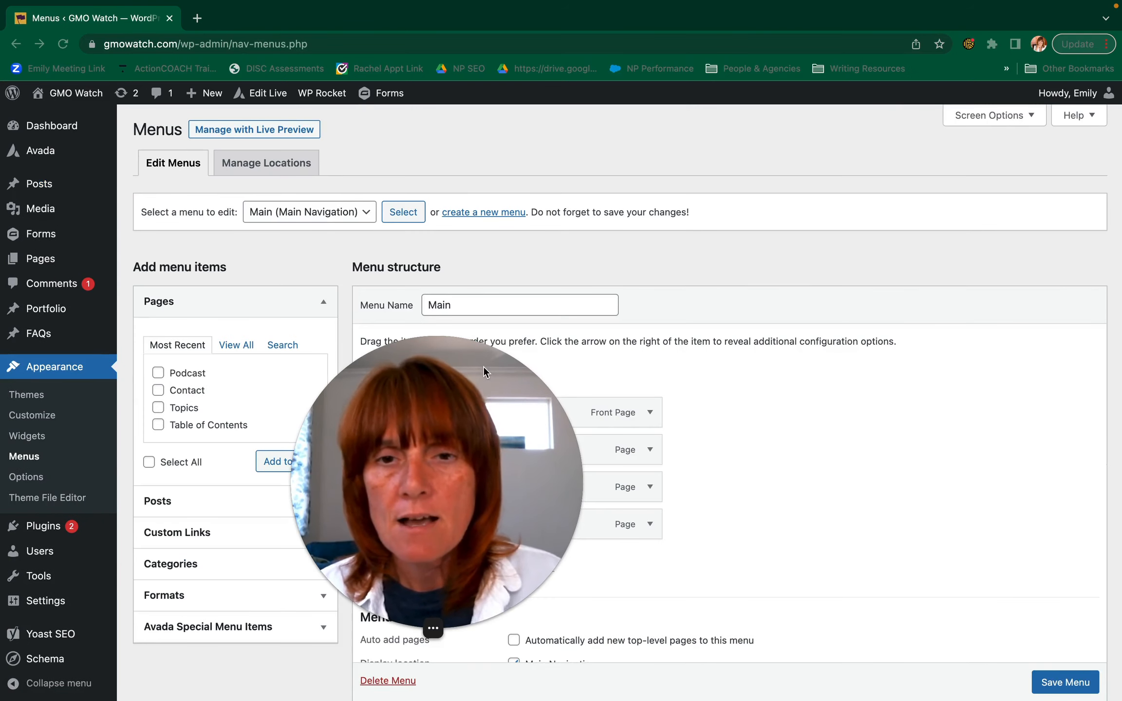
- Expand the Custom Links section for adding items to the Main menu
drag(483, 366, 176, 305)
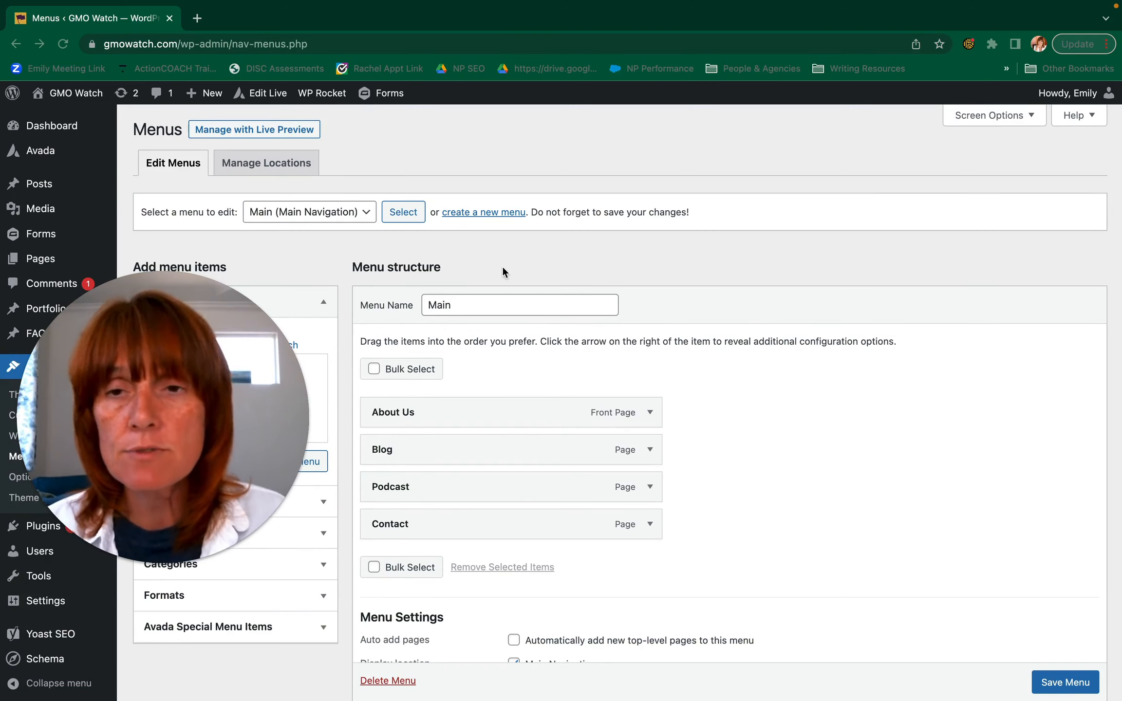
click(364, 214)
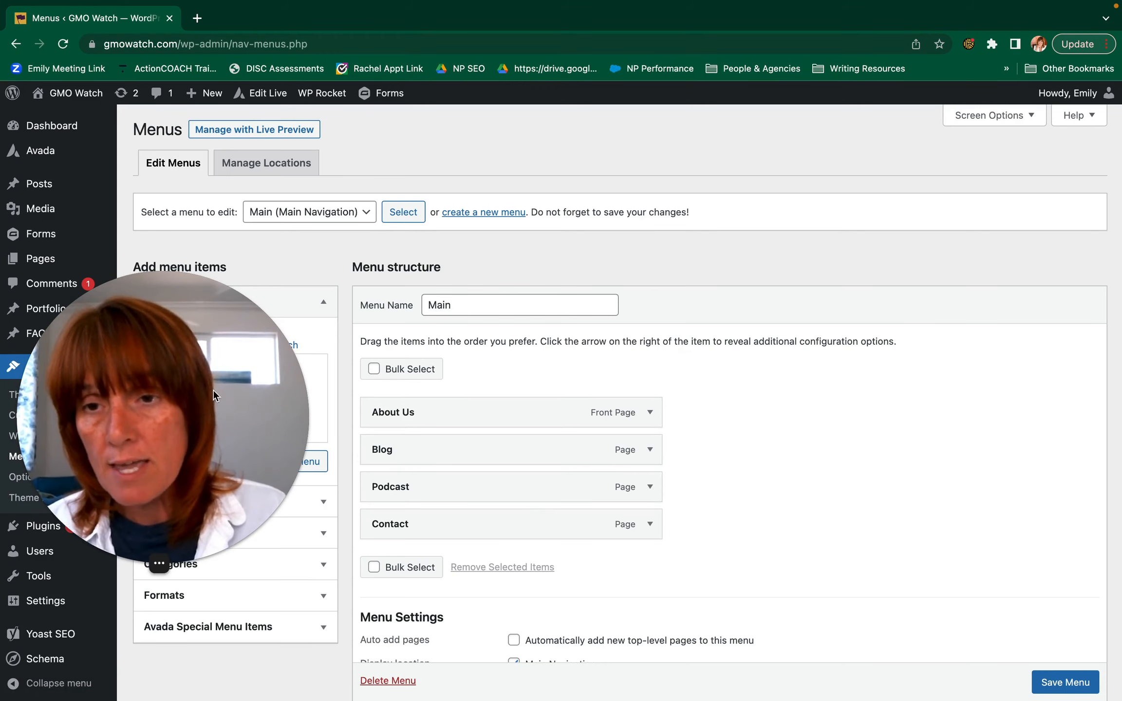
drag(213, 390, 308, 276)
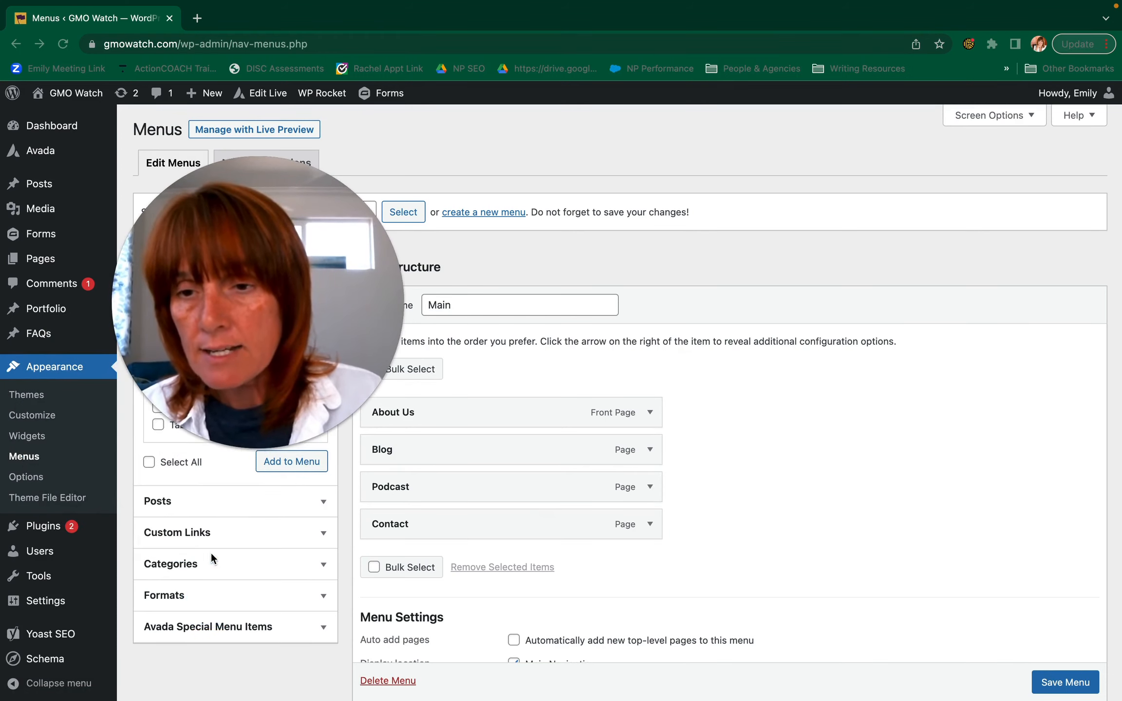
scroll(303, 575, down, 1)
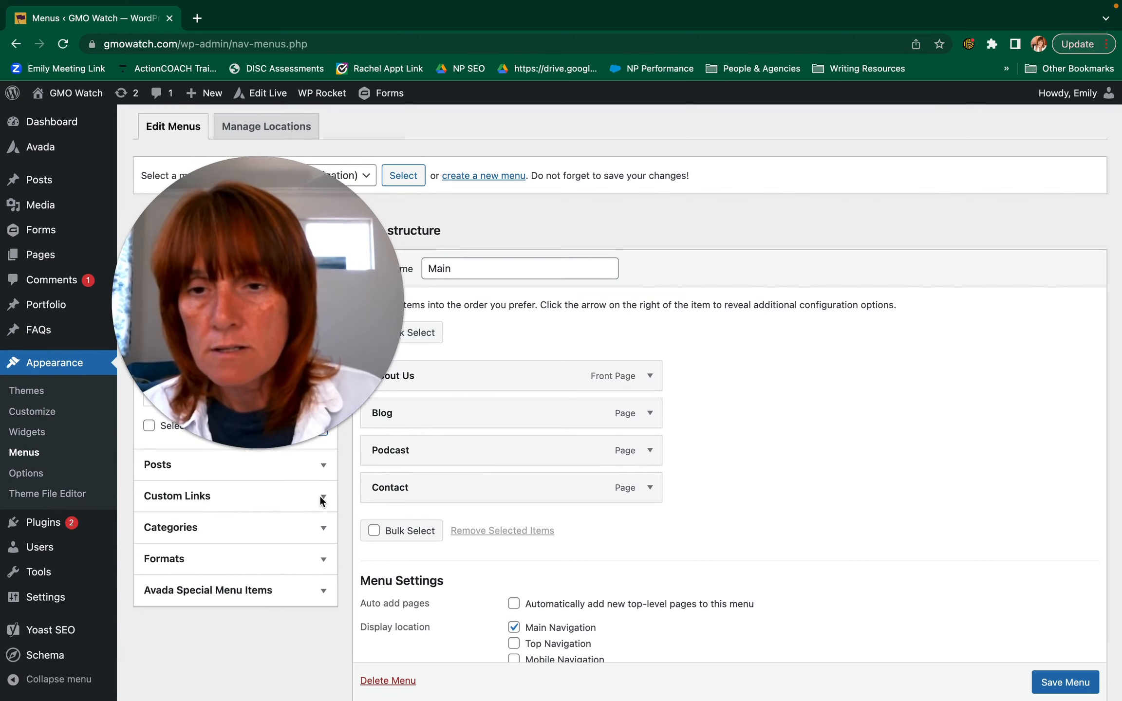
click(323, 495)
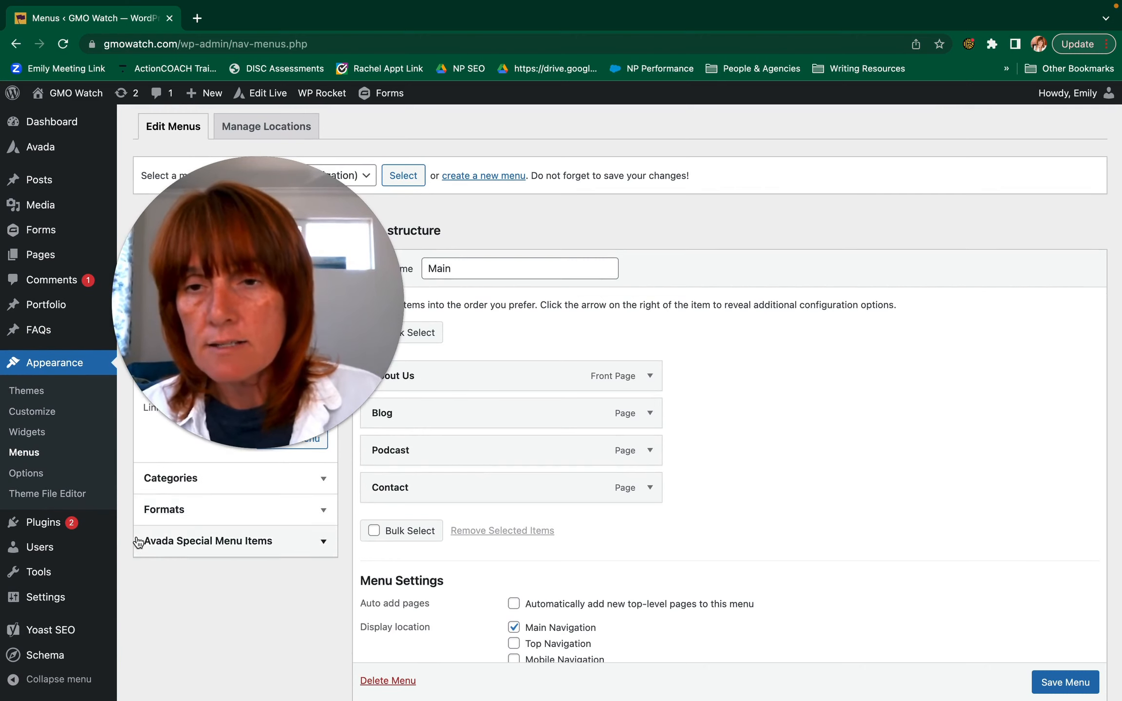
drag(239, 376, 774, 575)
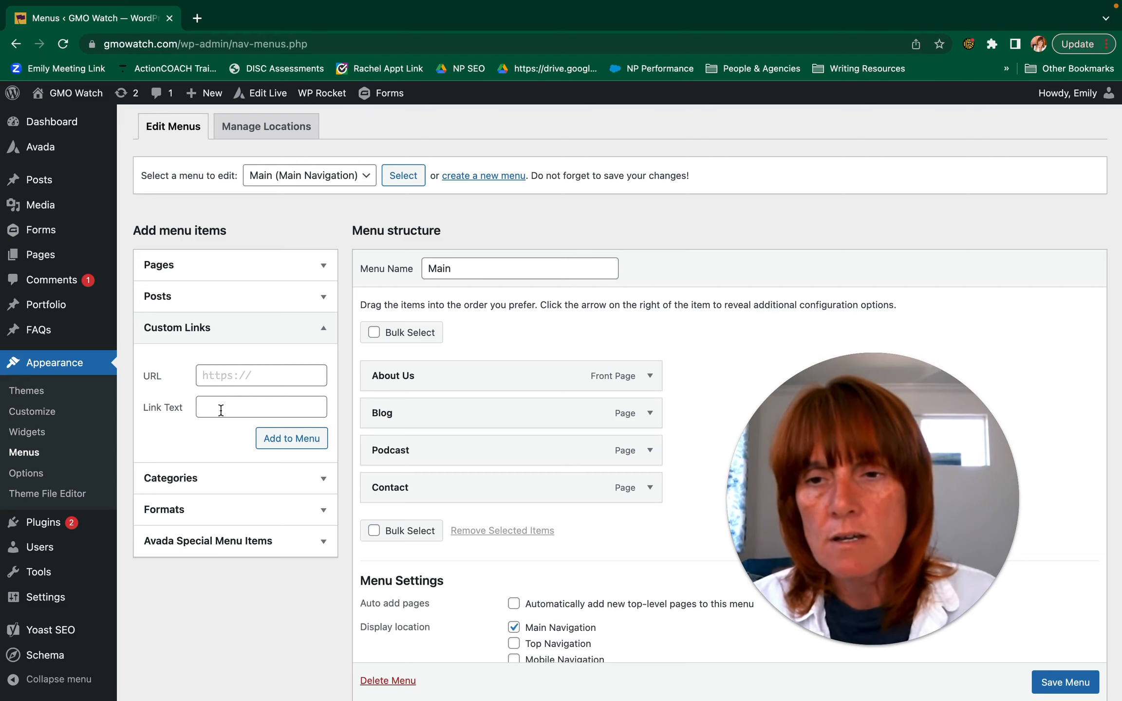
click(221, 409)
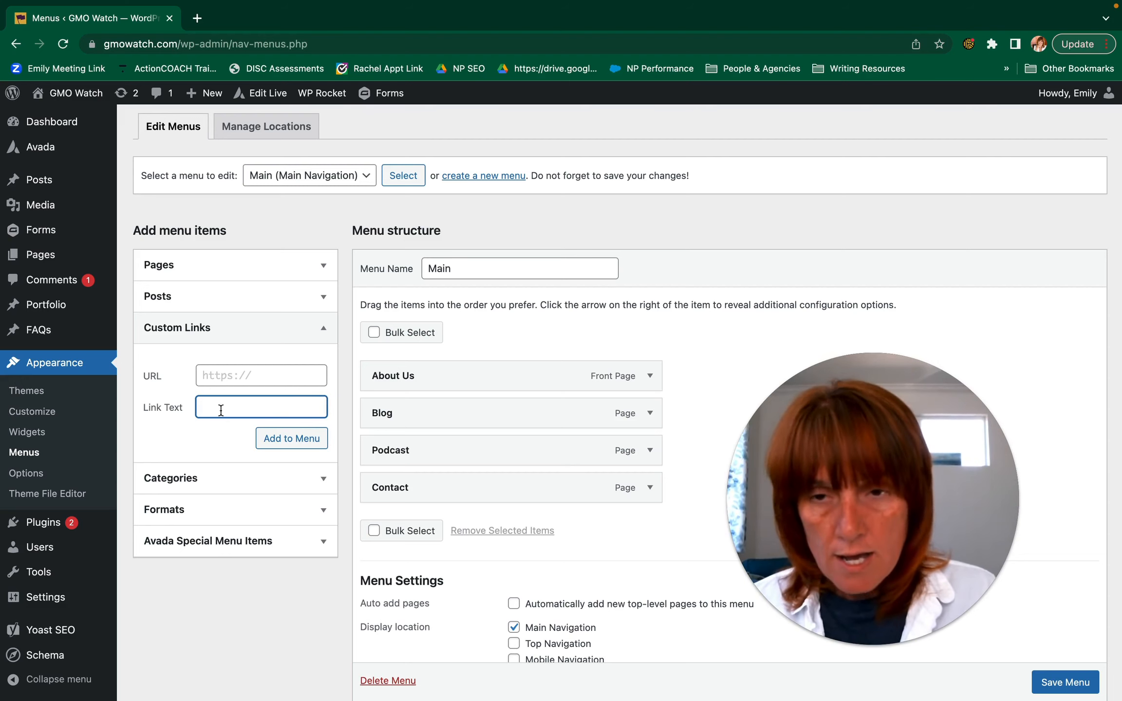
click(212, 376)
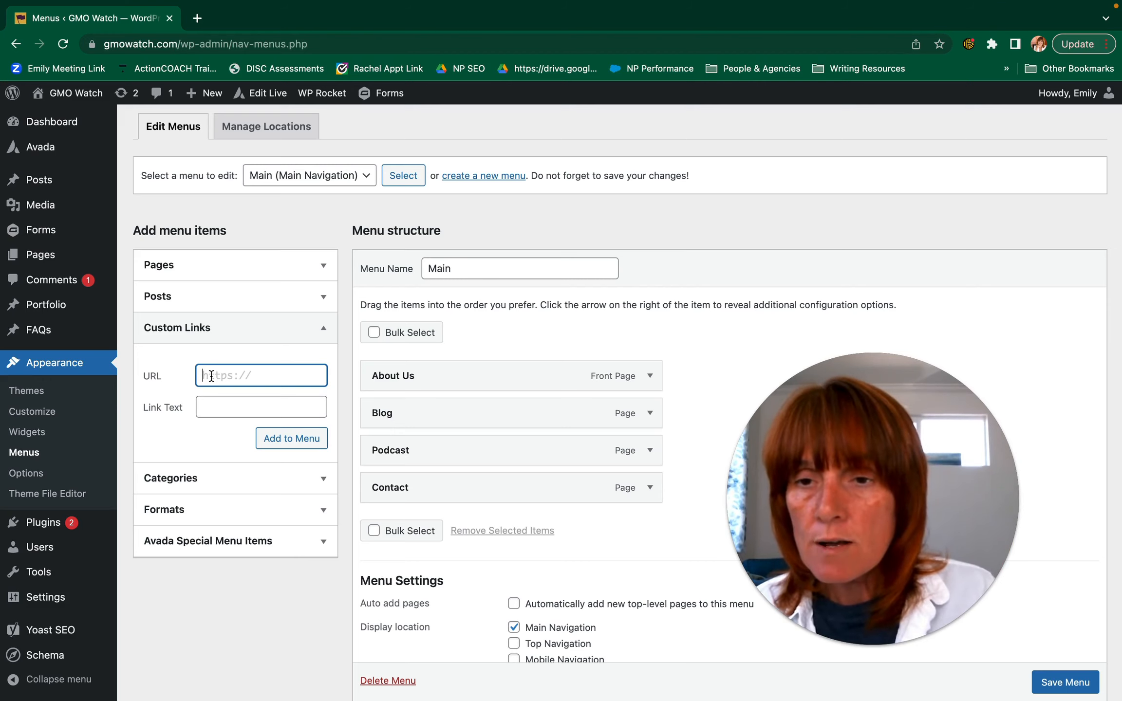
text(h)
key(BackSpace)
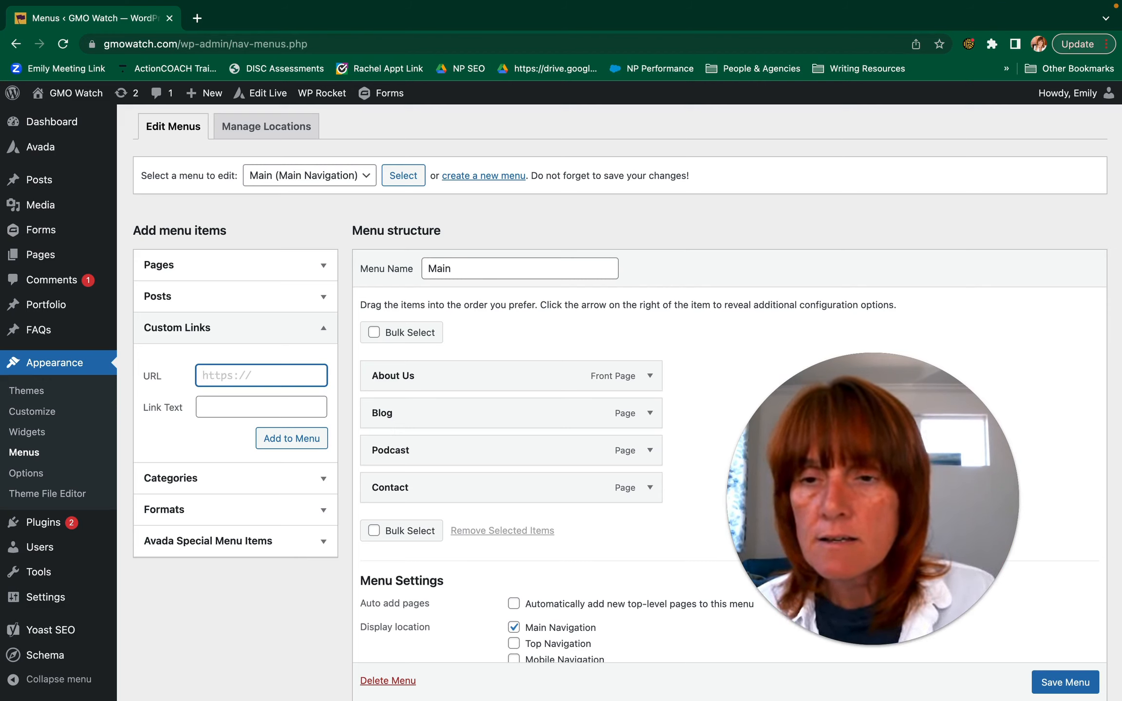
text(https://)
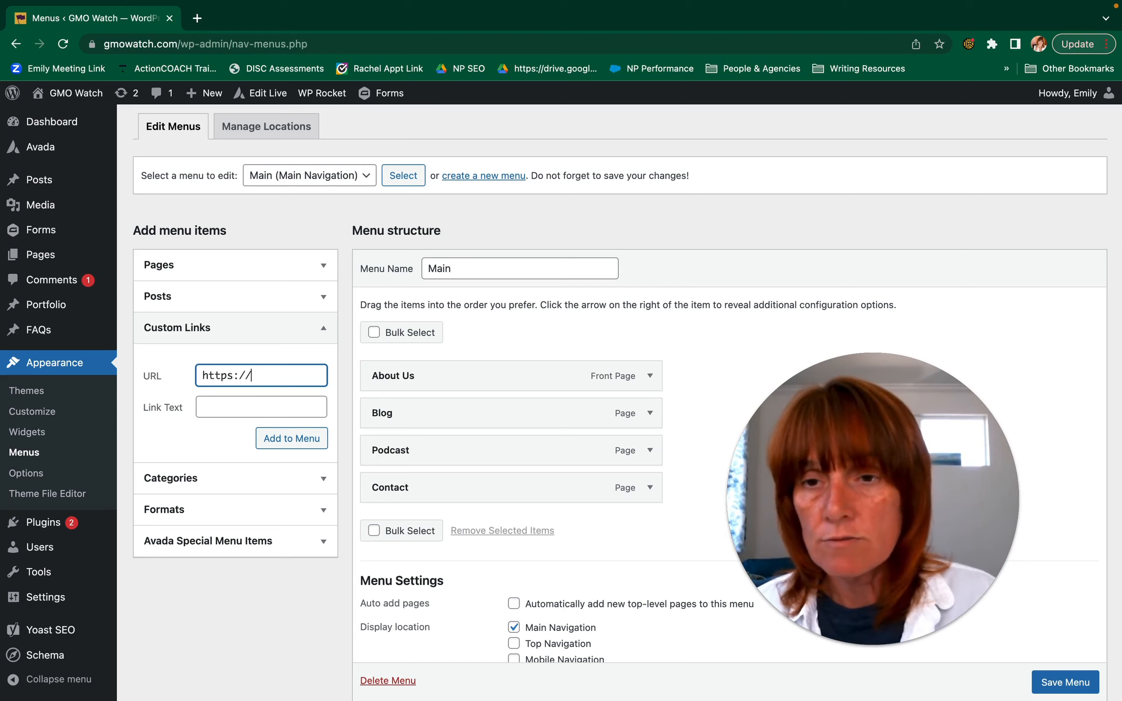
text(youtube)
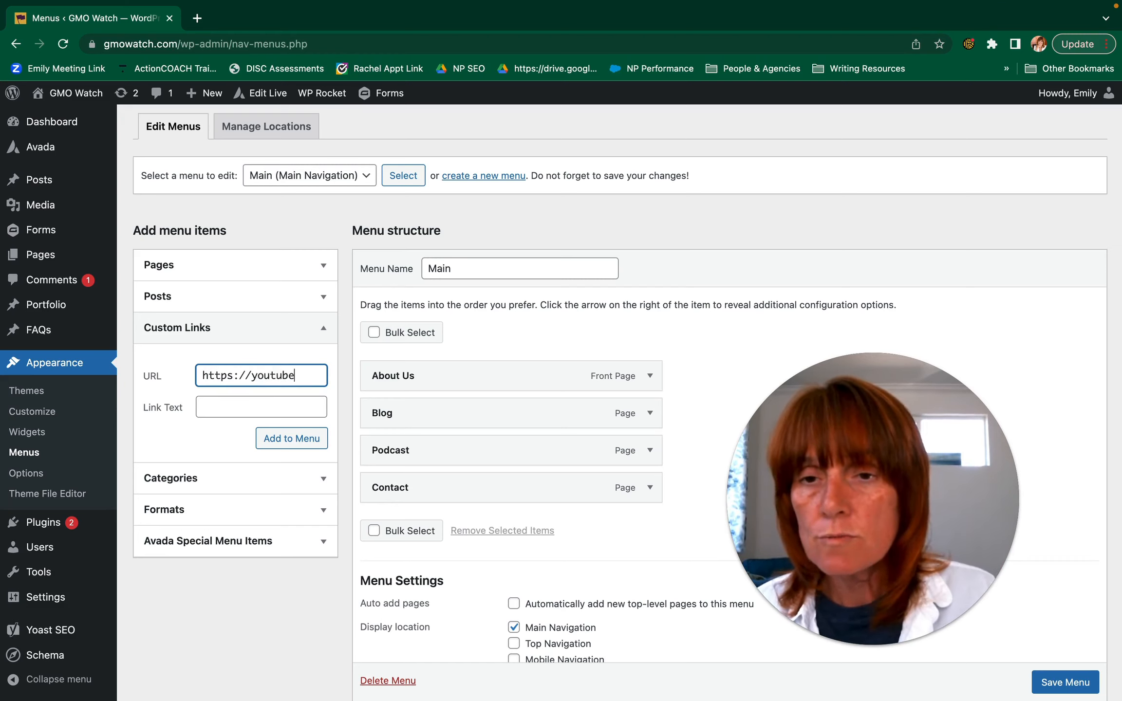
text(.com/)
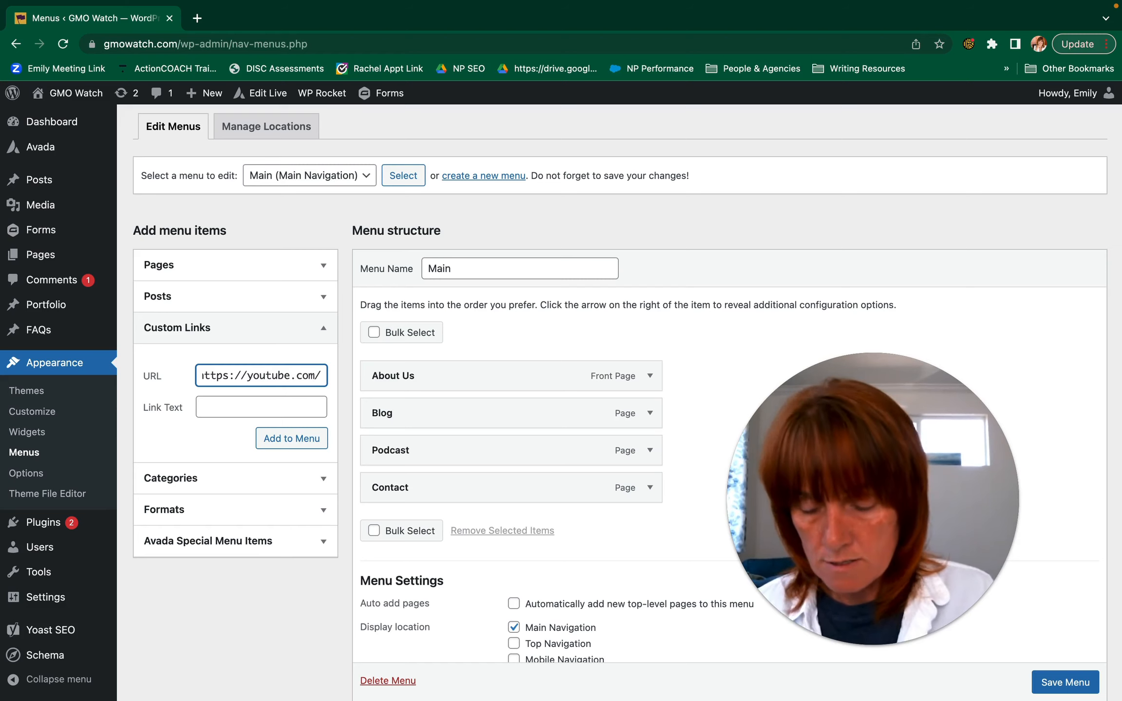
text(@shedevs)
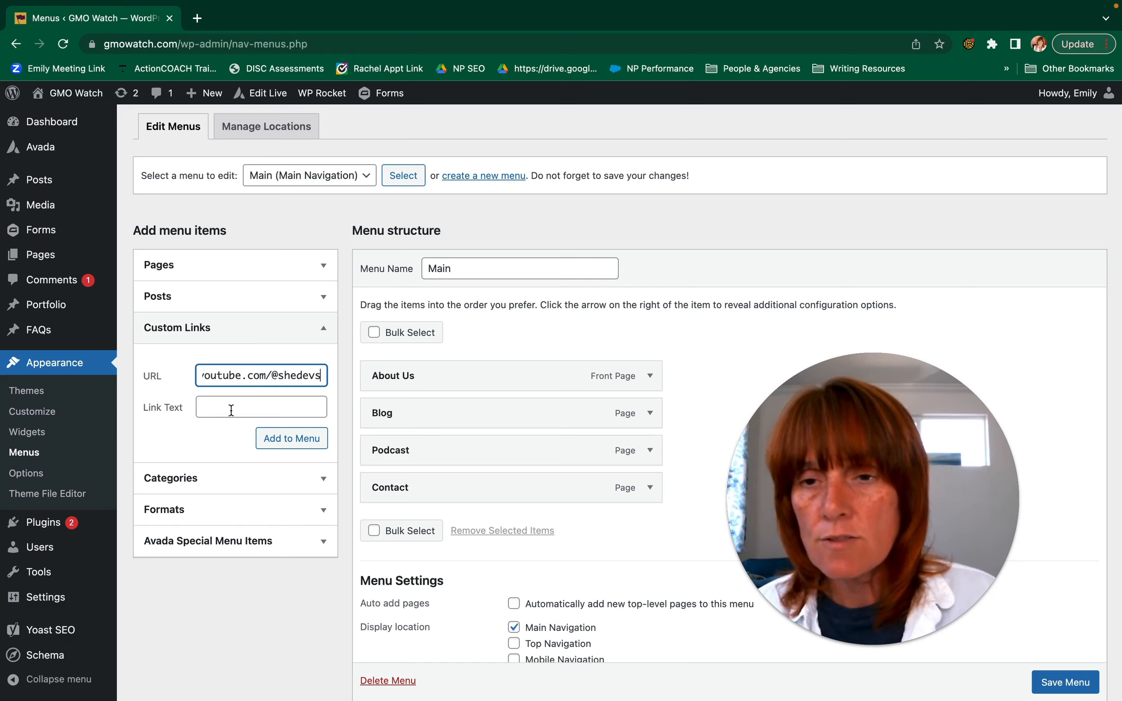
- Set the custom link's text to "Visit My Channel" and add the link to the Main menu
click(231, 410)
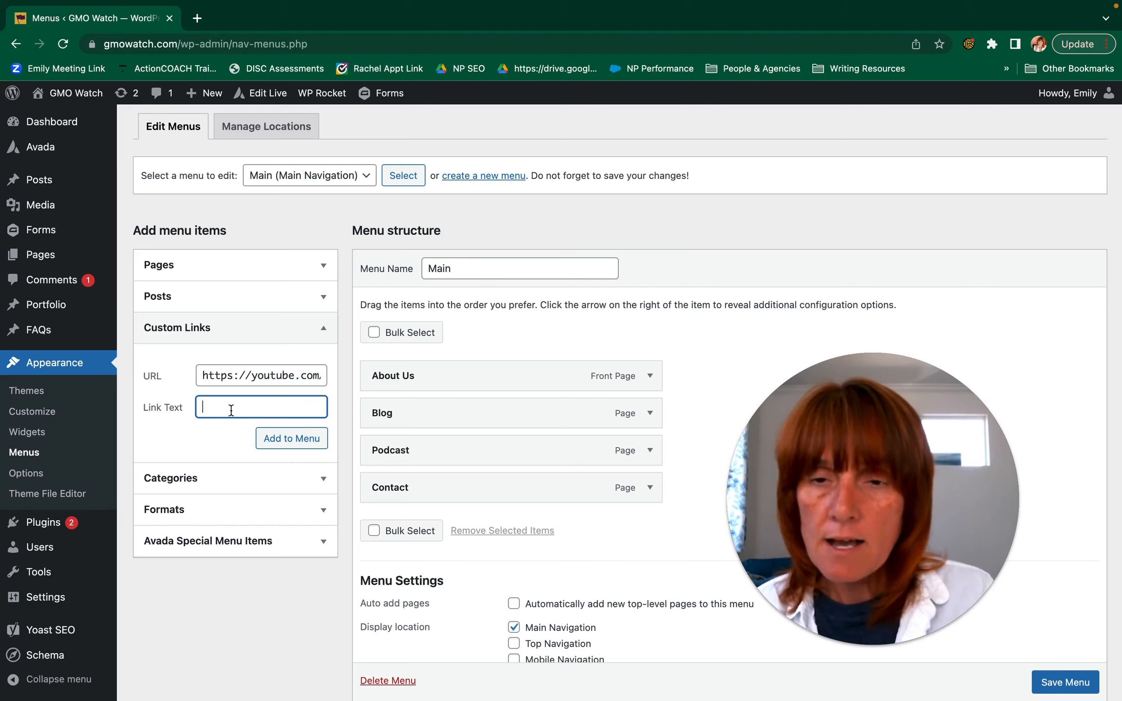
text(Subscri)
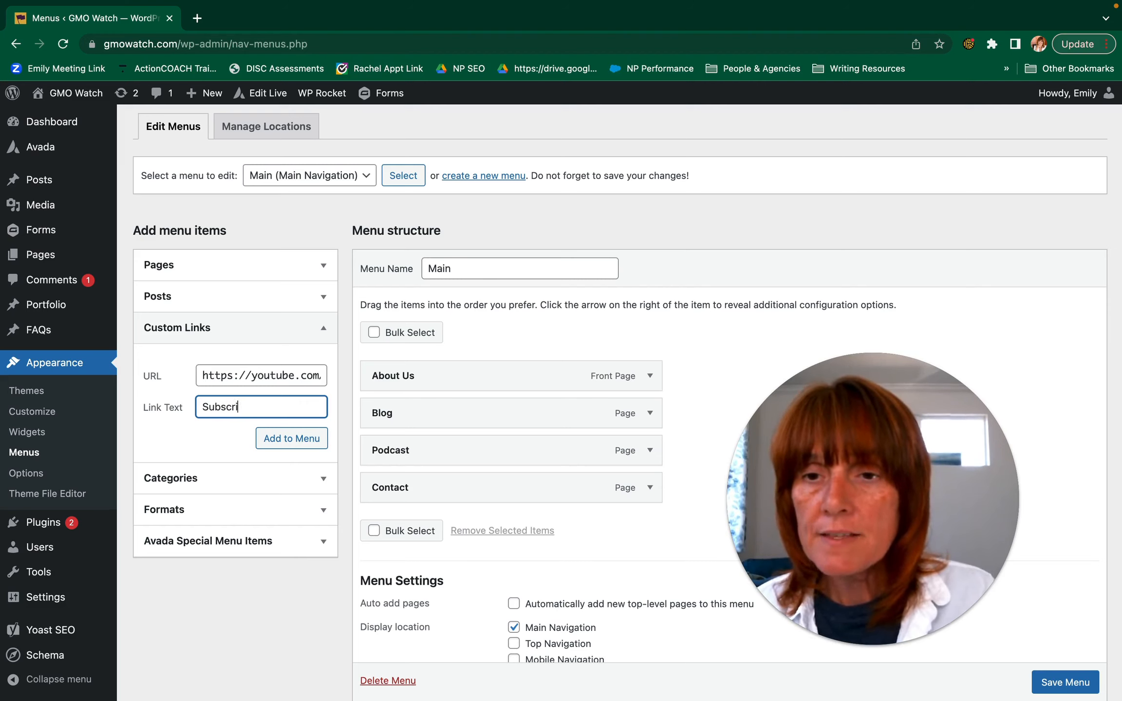
text(be)
key(BackSpace)
key(BackSpace)
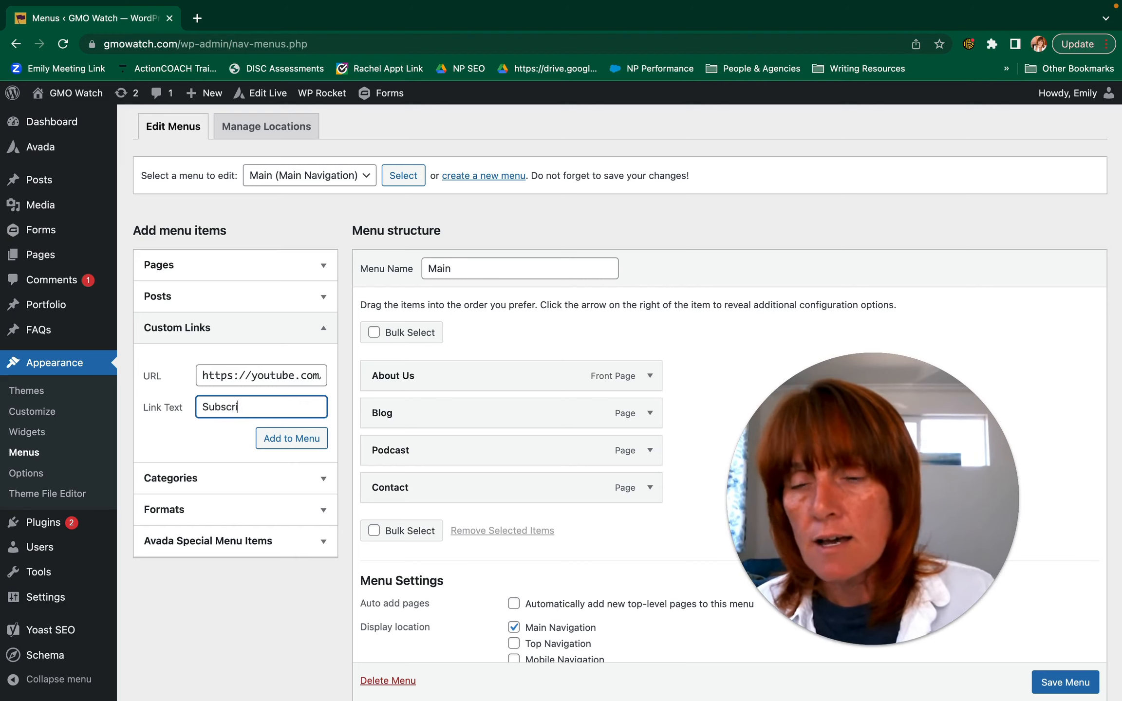
key(BackSpace)
key(BackSpace)
key(BackSpace)
key(BackSpace)
text(Visit My You)
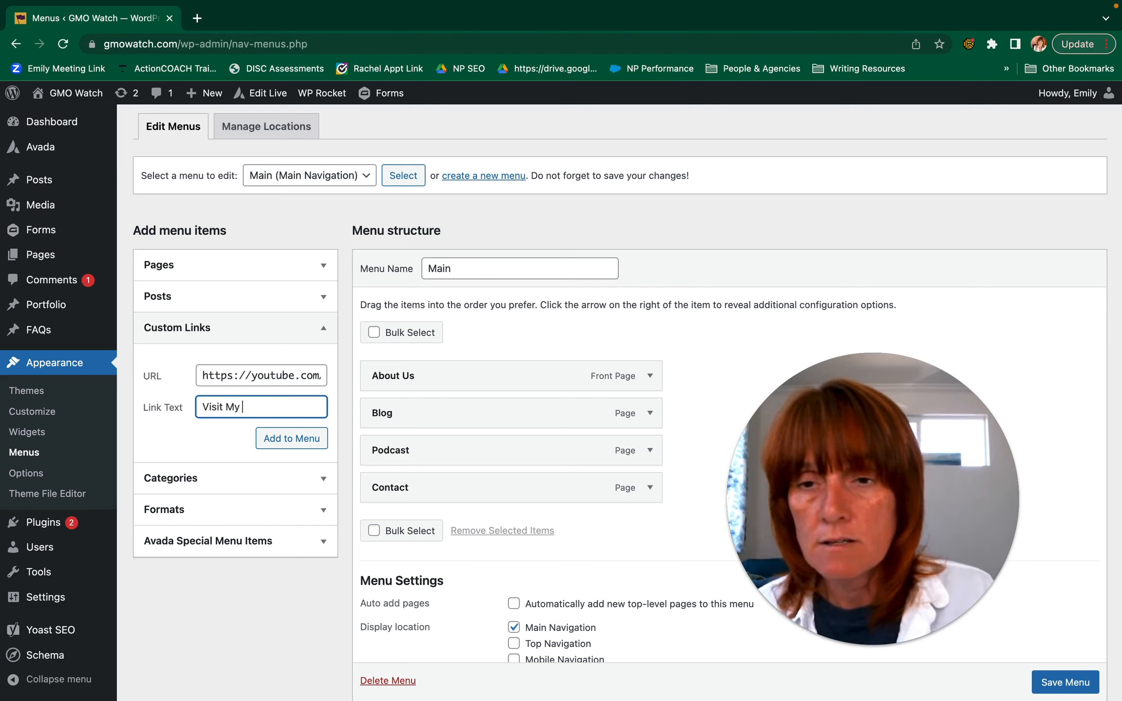
key(BackSpace)
key(BackSpace)
key(BackSpace)
text(Channel)
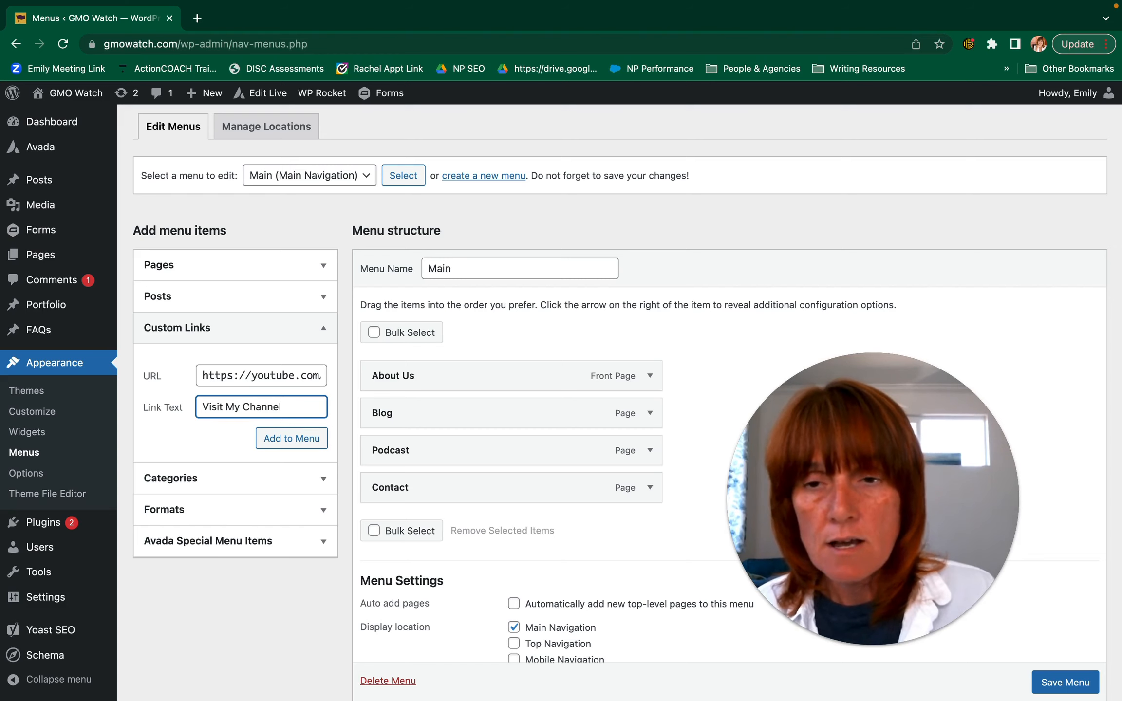
click(294, 441)
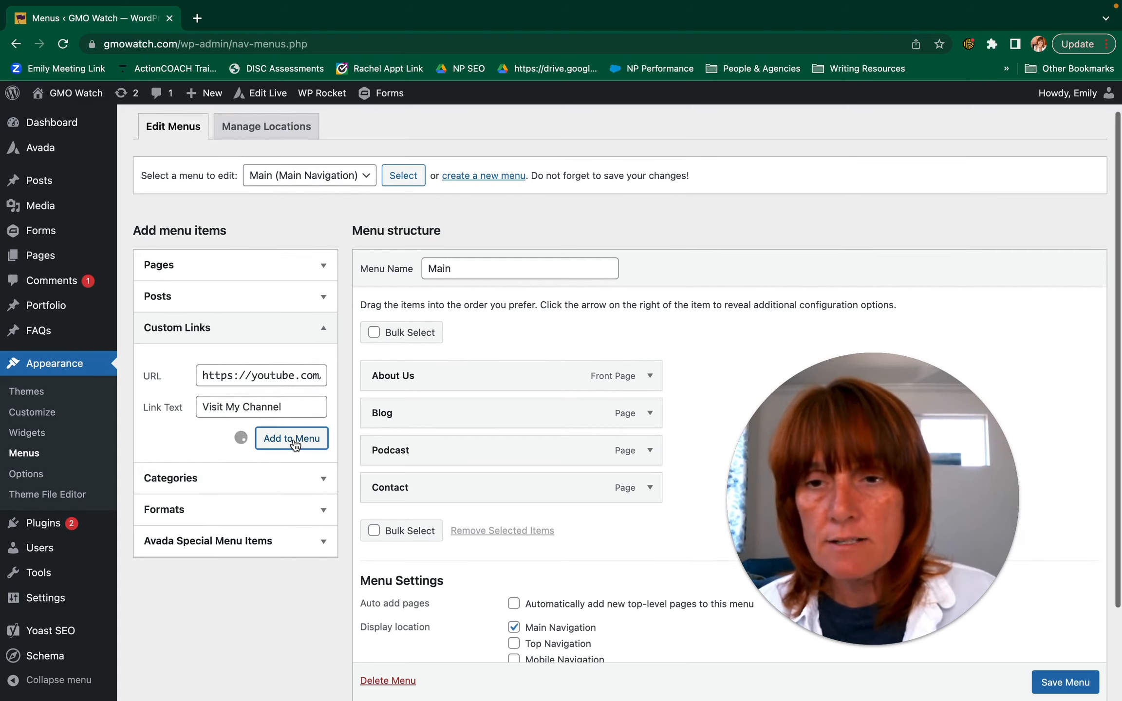
- Make the Visit My Channel menu item open in a new window/tab, and collapse its settings
scroll(480, 468, down, 2)
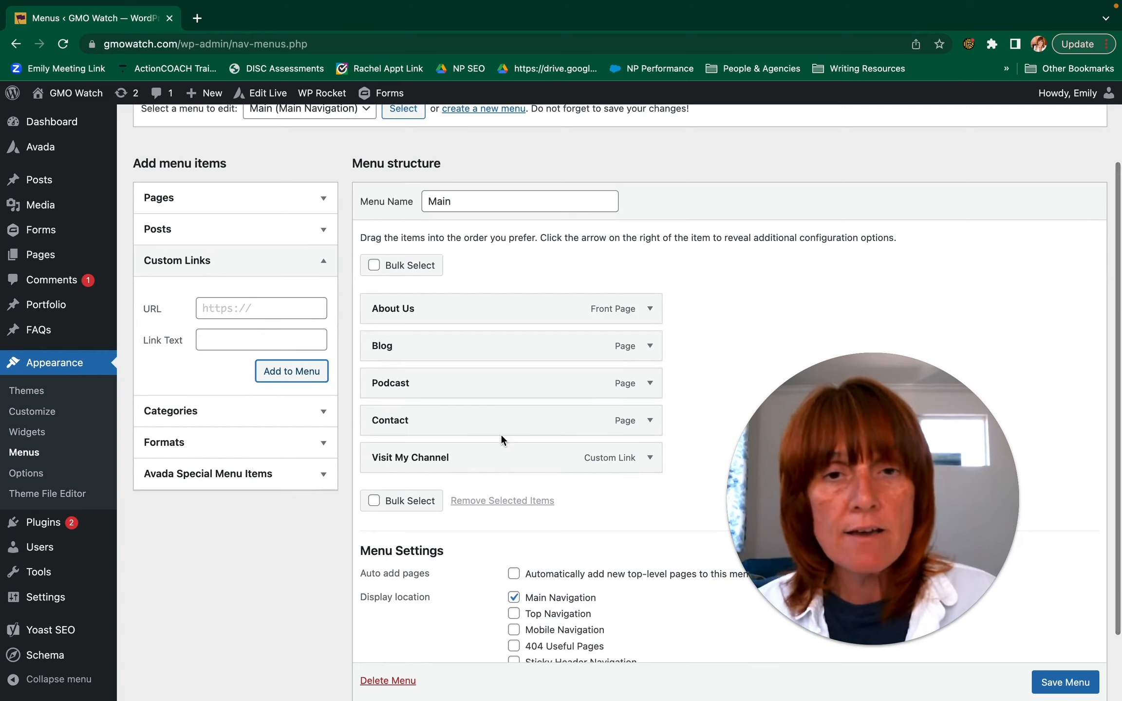
scroll(501, 435, down, 2)
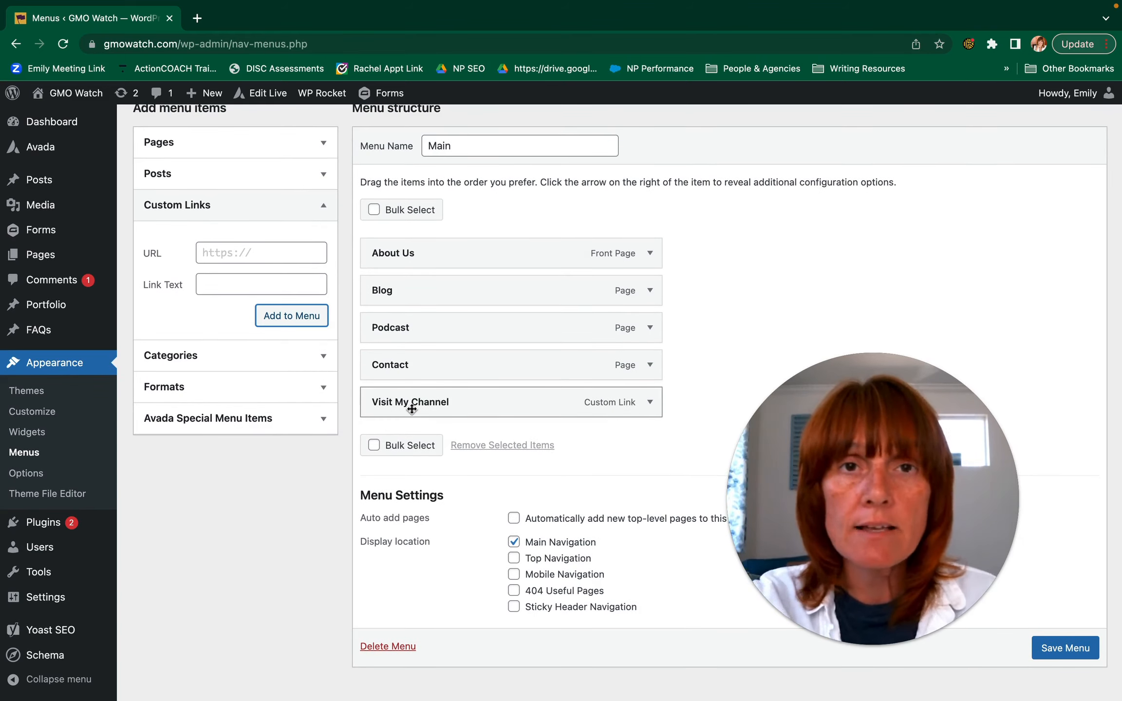
click(651, 402)
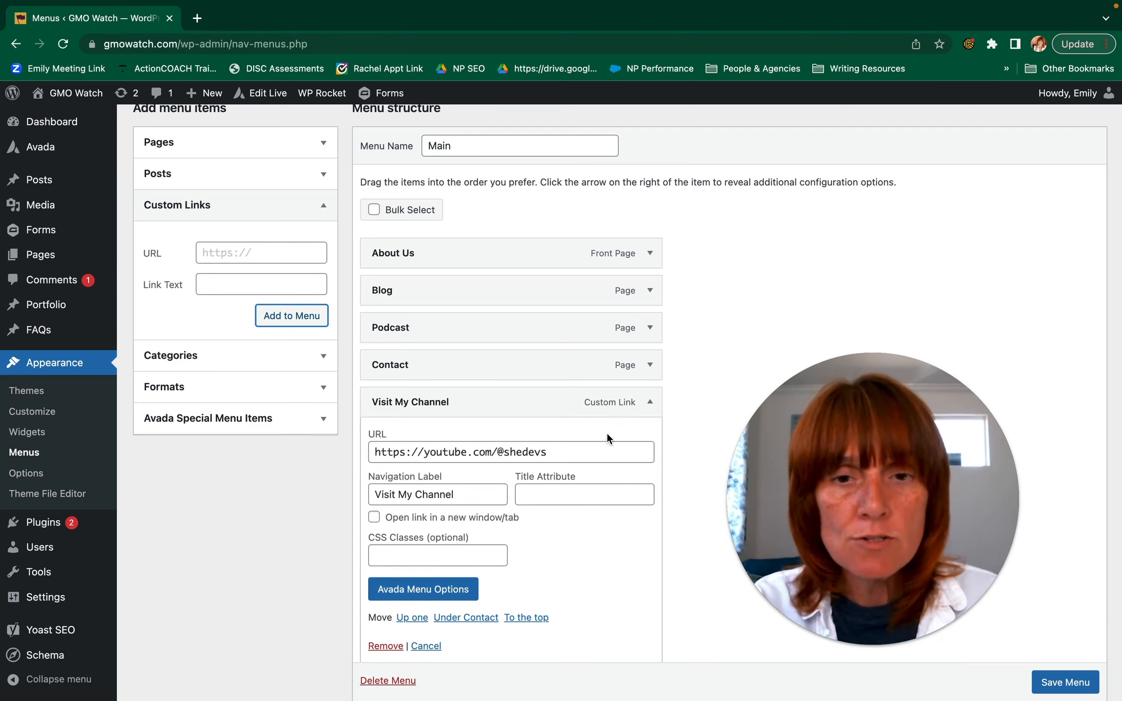
scroll(607, 434, down, 3)
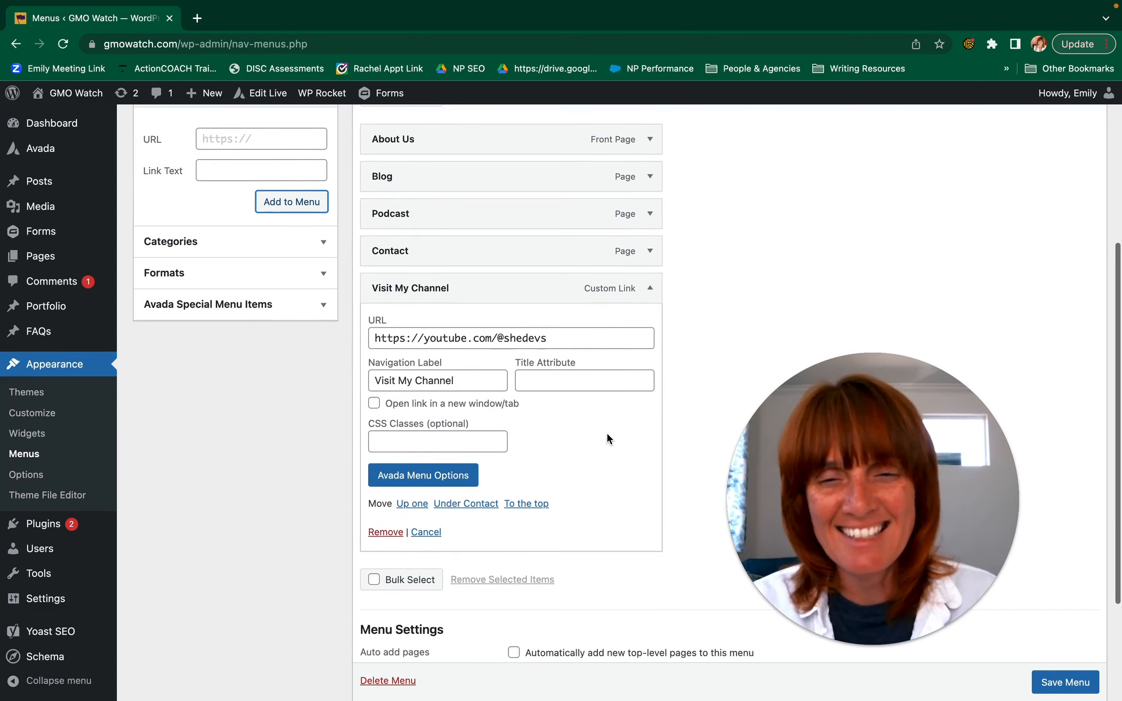
click(374, 404)
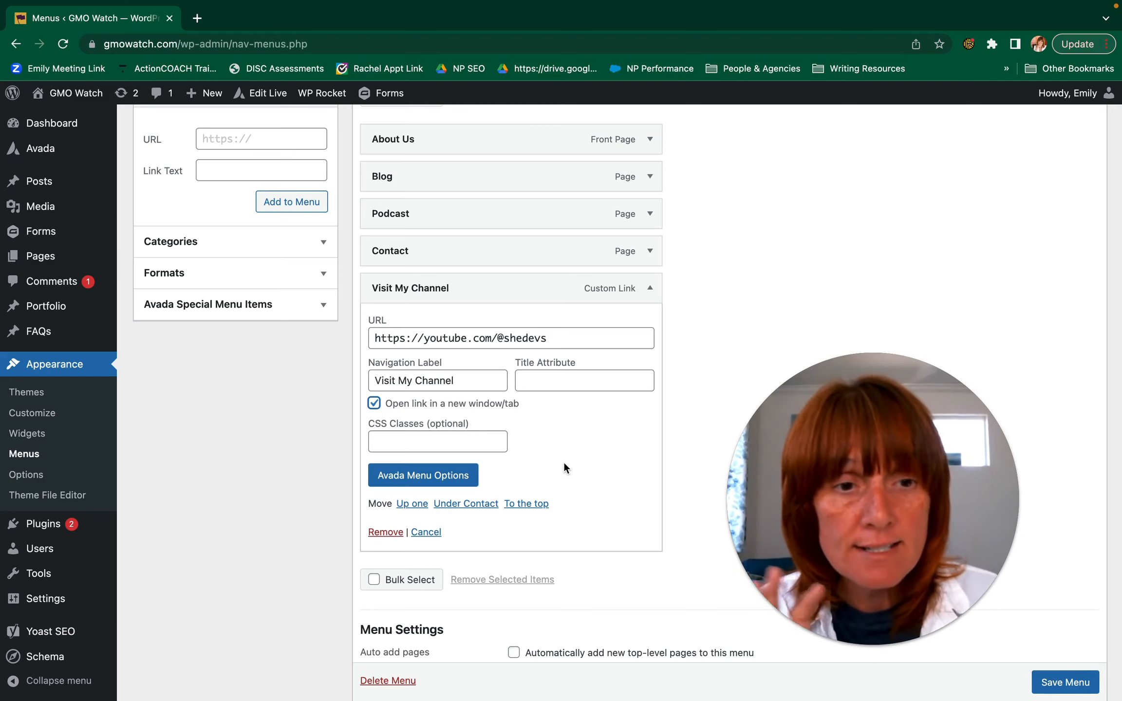
scroll(563, 463, down, 1)
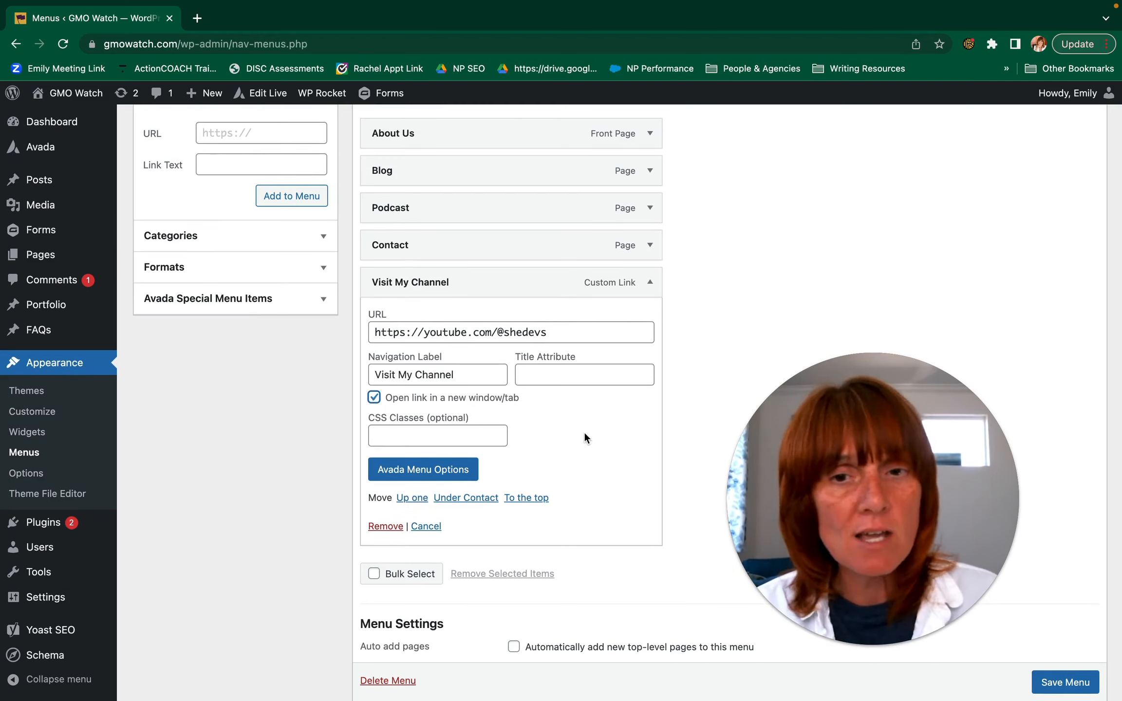
scroll(584, 438, up, 3)
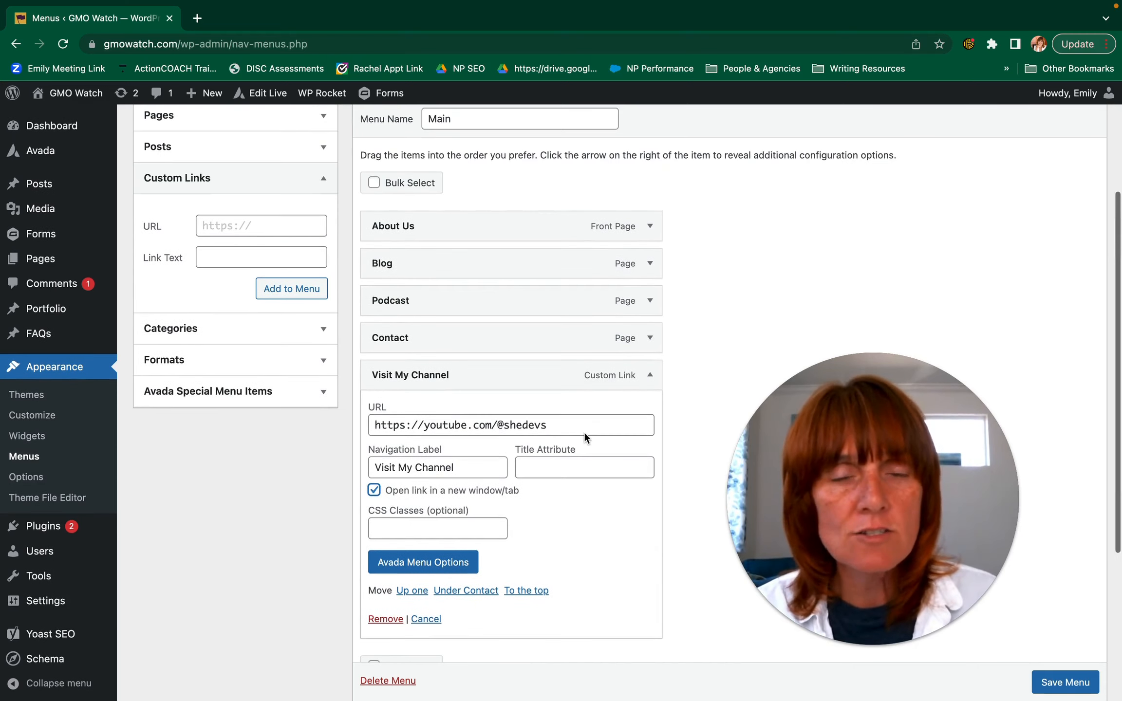
click(649, 375)
- Hide the CSS Classes advanced menu property through the screen options, keeping Link Target enabled
scroll(702, 365, up, 3)
scroll(708, 364, up, 2)
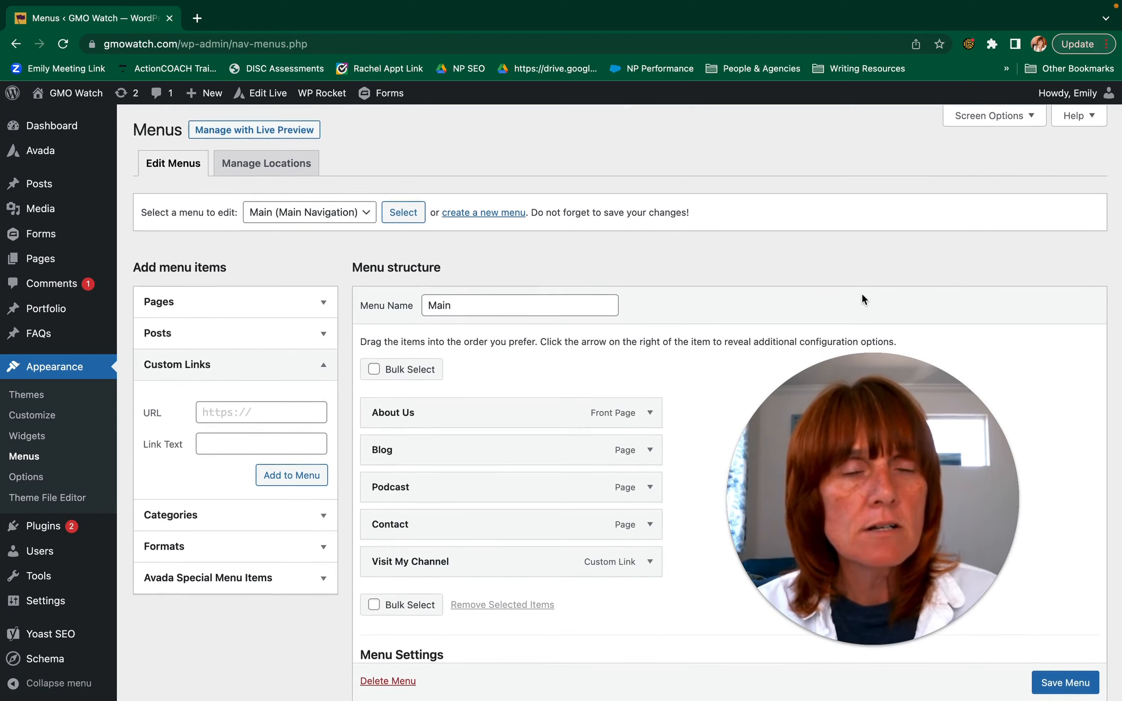
click(985, 121)
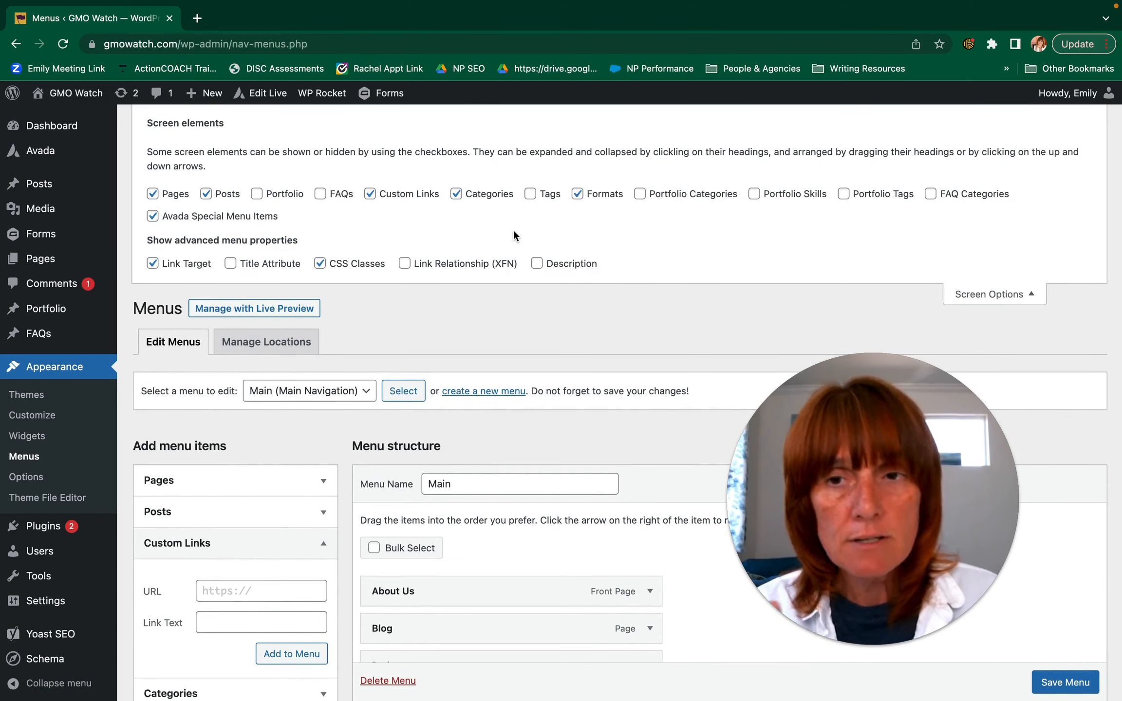
click(320, 264)
click(152, 264)
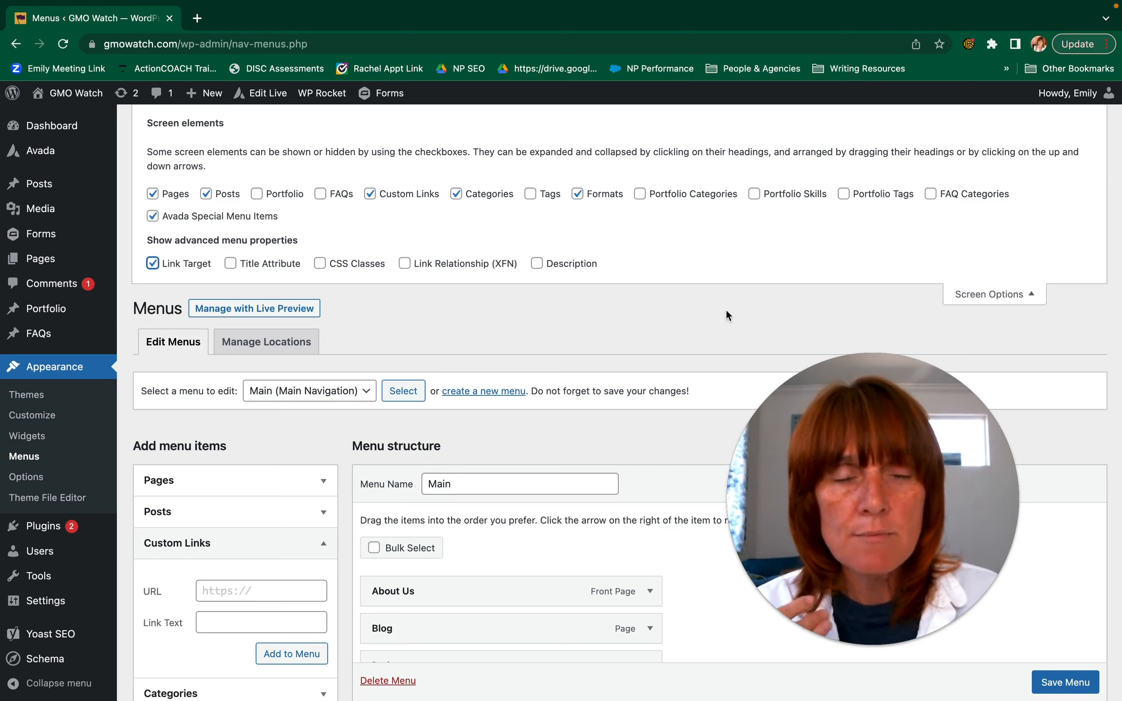
click(994, 297)
- Expand the Visit My Channel menu item to check which settings it offers
scroll(734, 329, down, 2)
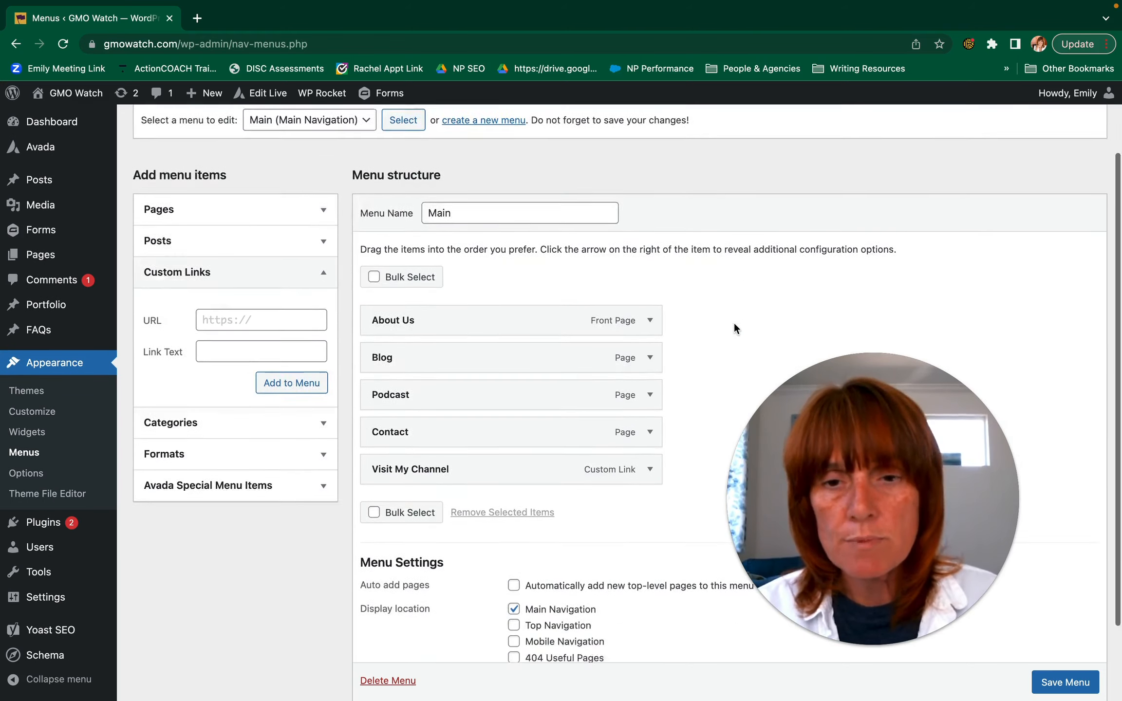
scroll(735, 324, down, 2)
click(649, 397)
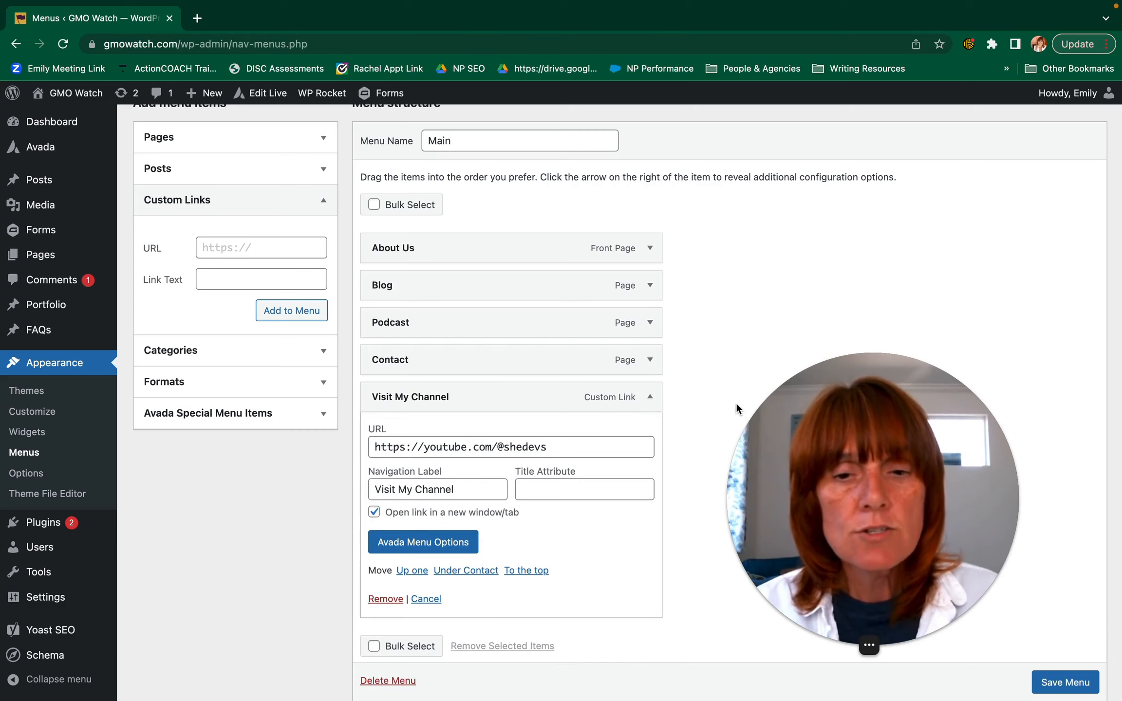
- Disable the Link Target advanced menu property in the screen options and check the Visit My Channel item's settings
scroll(700, 385, up, 5)
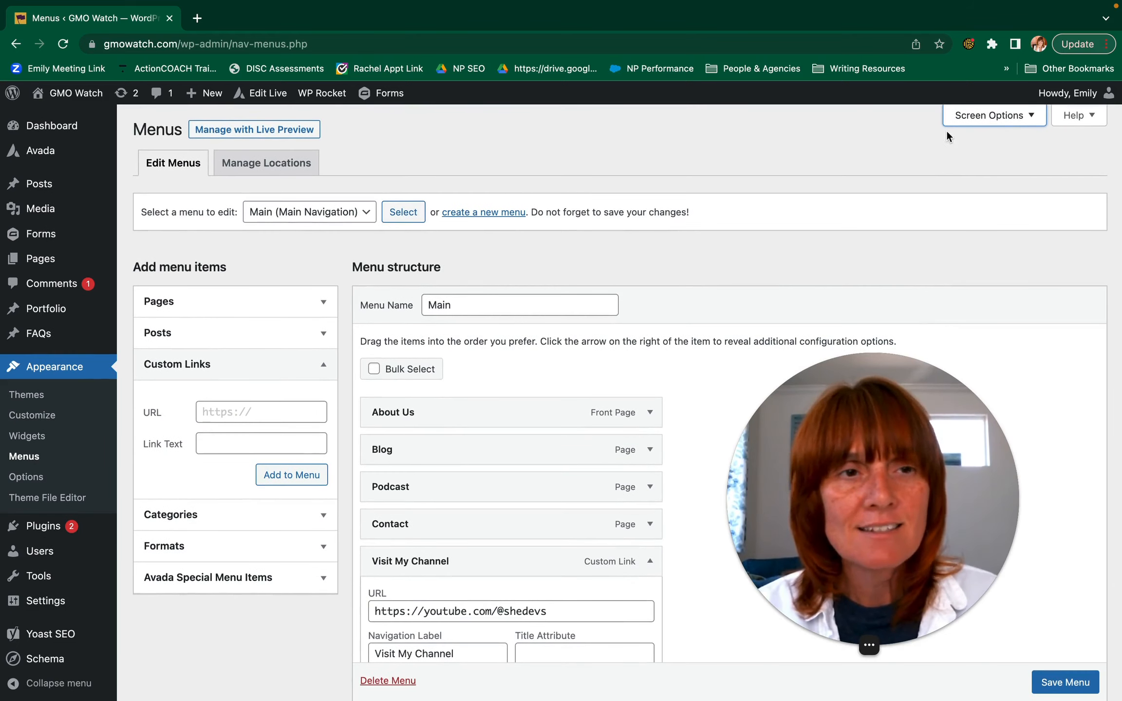
click(1001, 117)
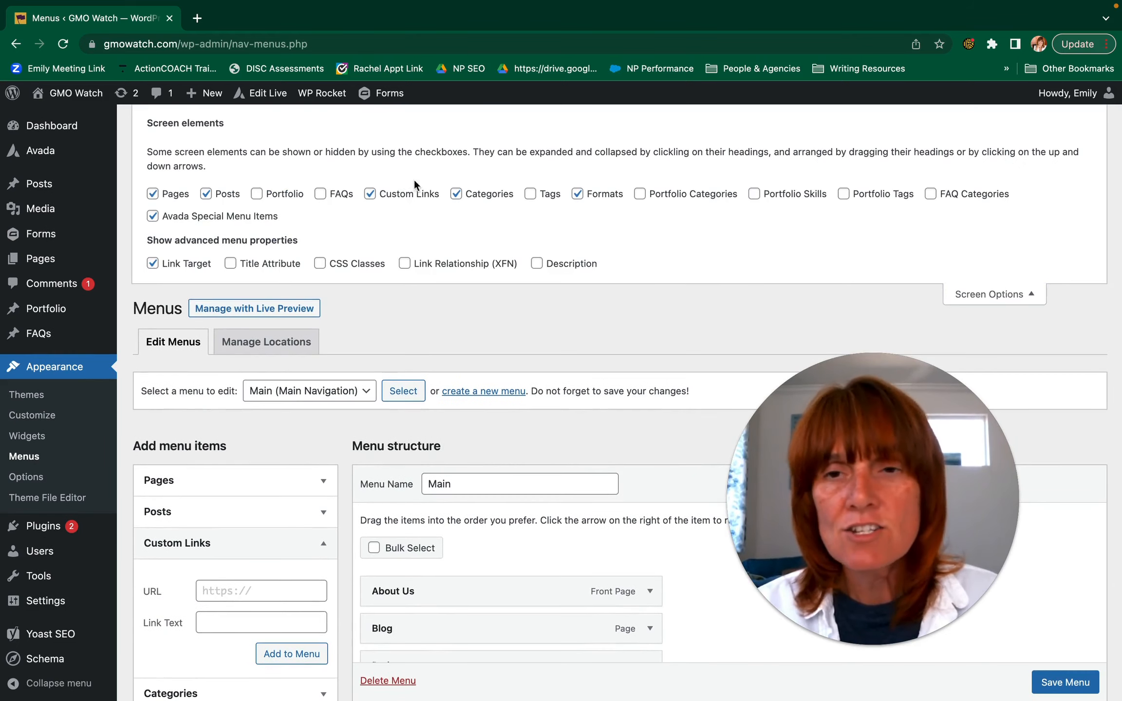
click(152, 264)
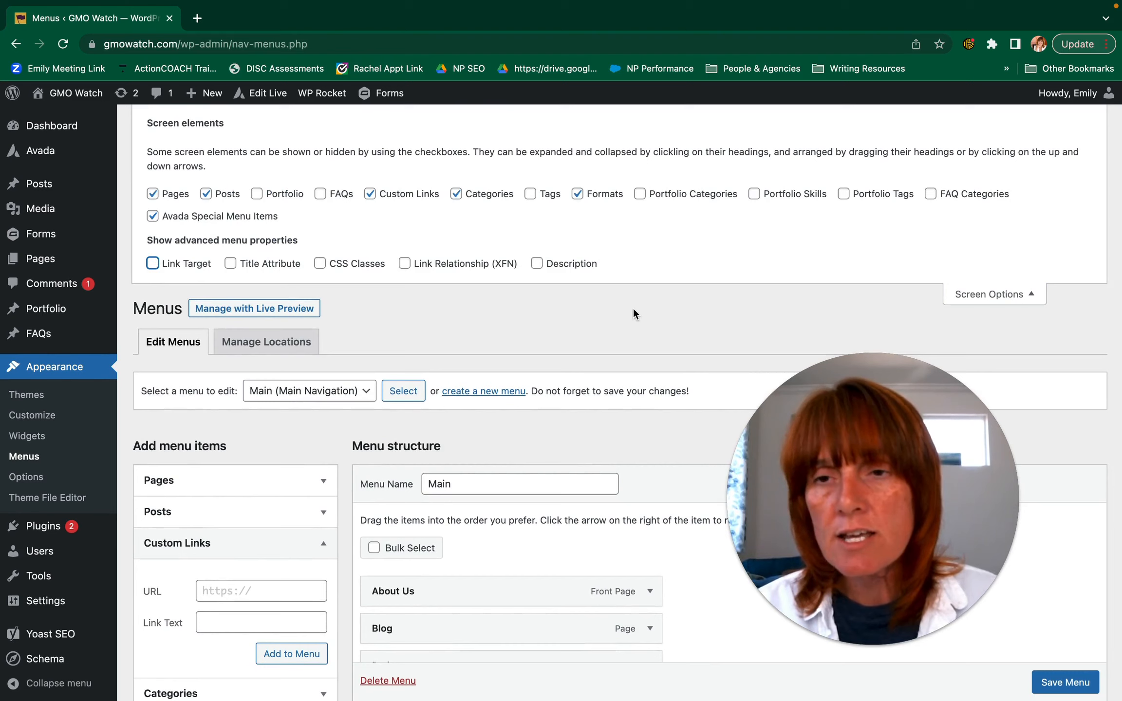
click(989, 295)
scroll(821, 284, down, 5)
scroll(821, 284, down, 1)
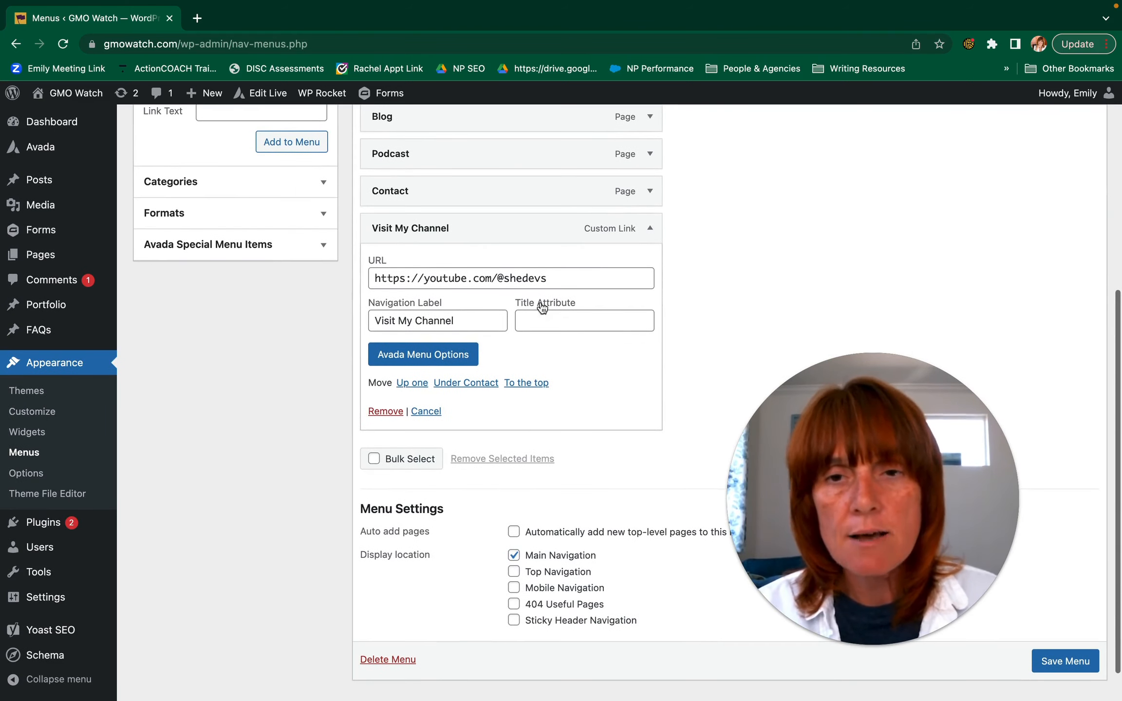